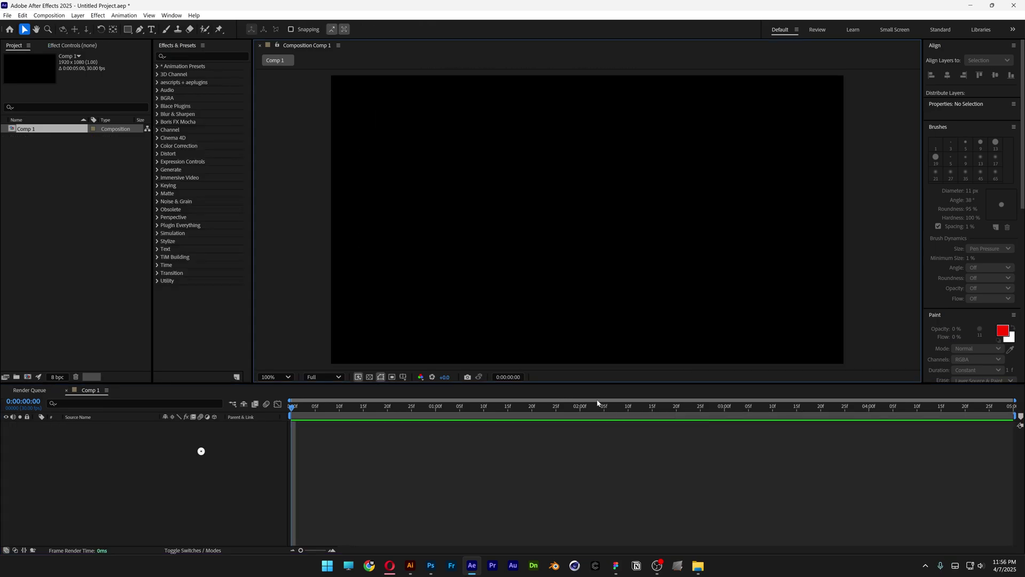
Step: Show the Title/Action Safe guides and switch to the Ellipse Tool
click(402, 376)
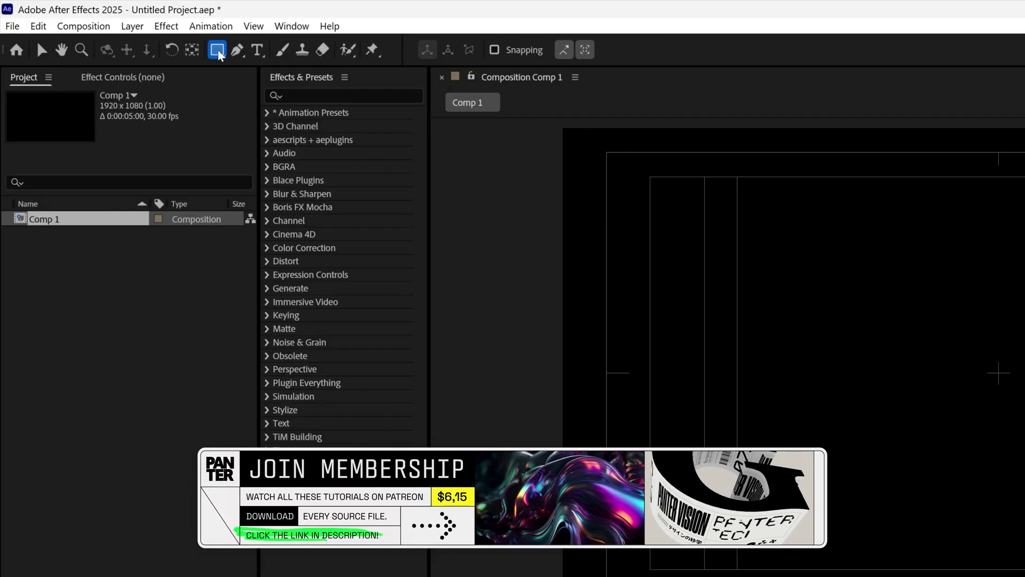
drag(218, 51, 278, 90)
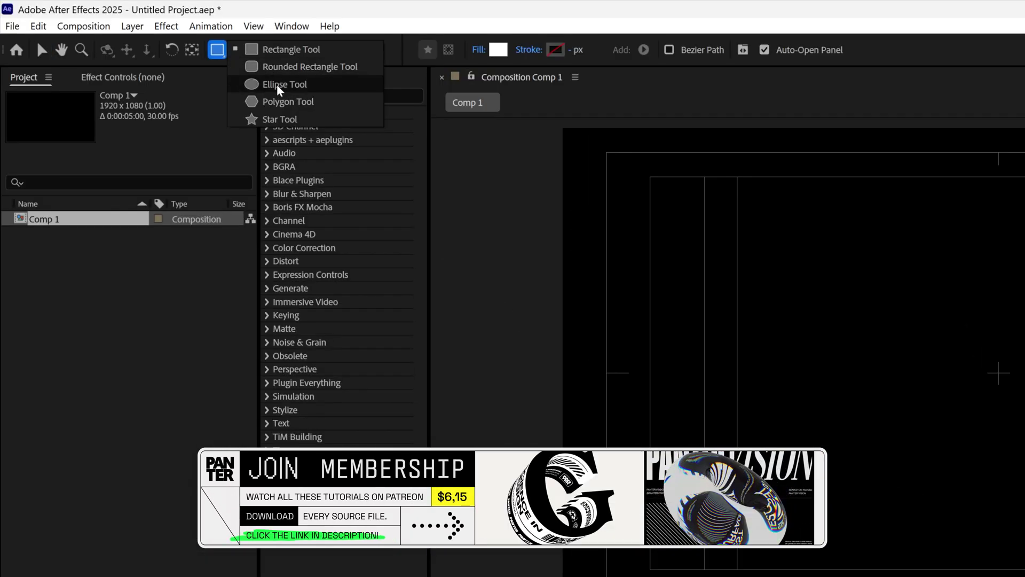
click(278, 90)
Step: Set the new ellipse fill to black and the stroke to white at 10 px
click(499, 51)
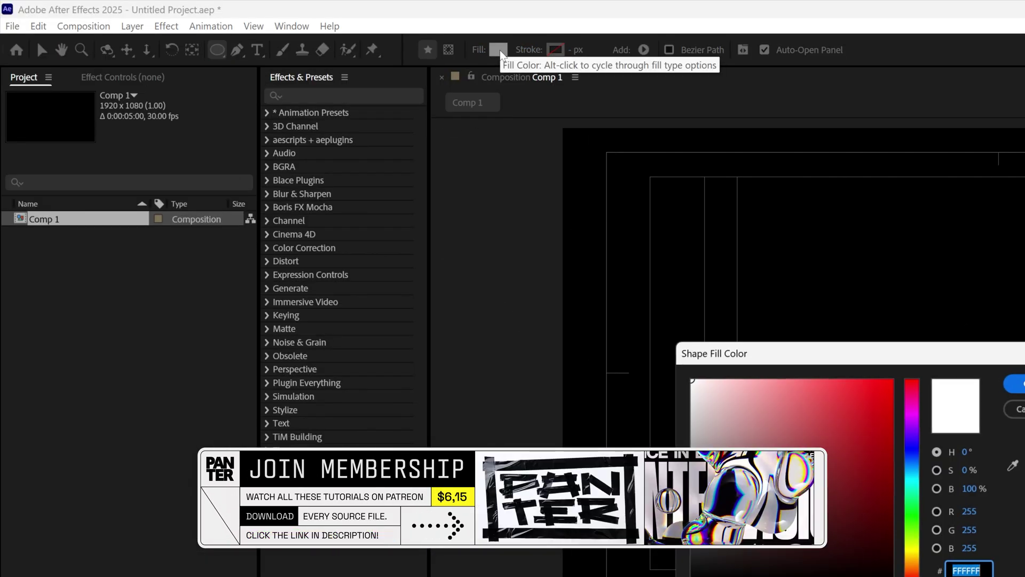
drag(853, 523, 689, 571)
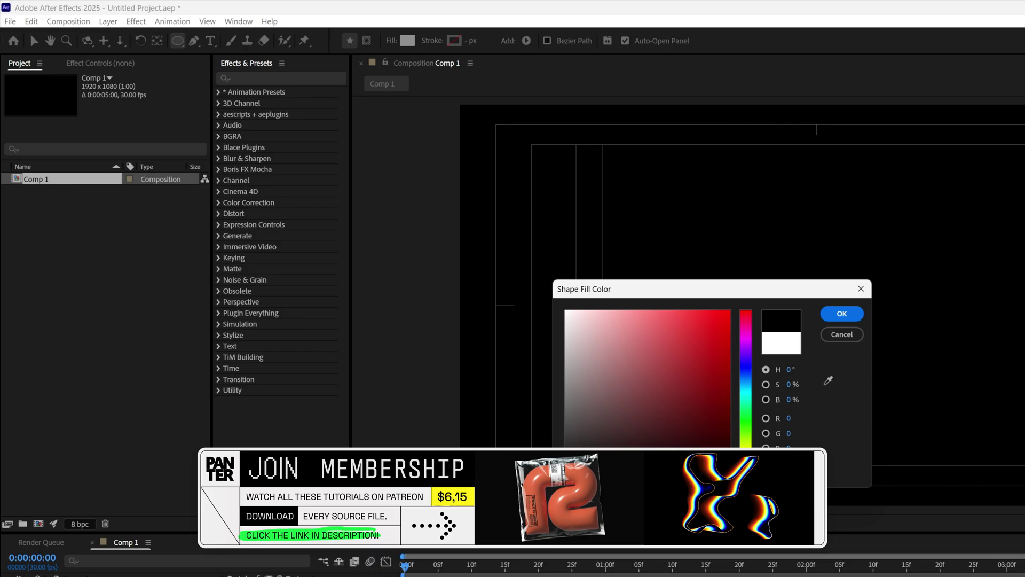
click(841, 314)
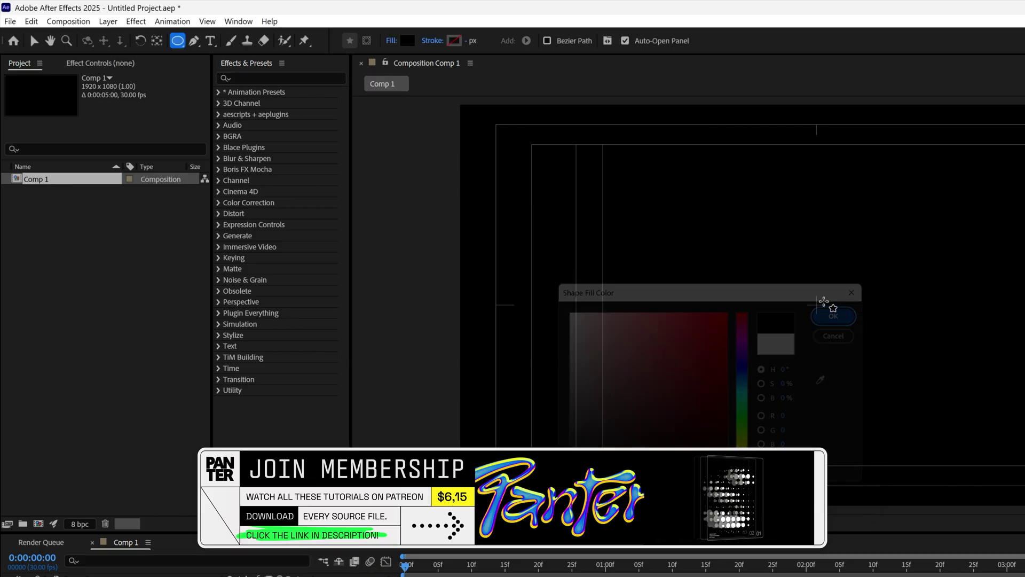
click(454, 41)
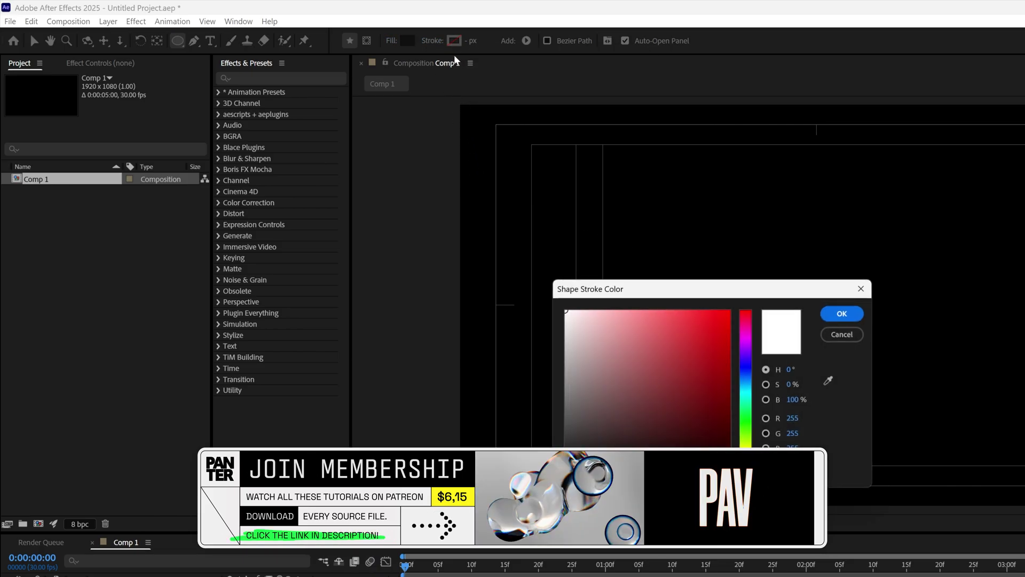
click(841, 313)
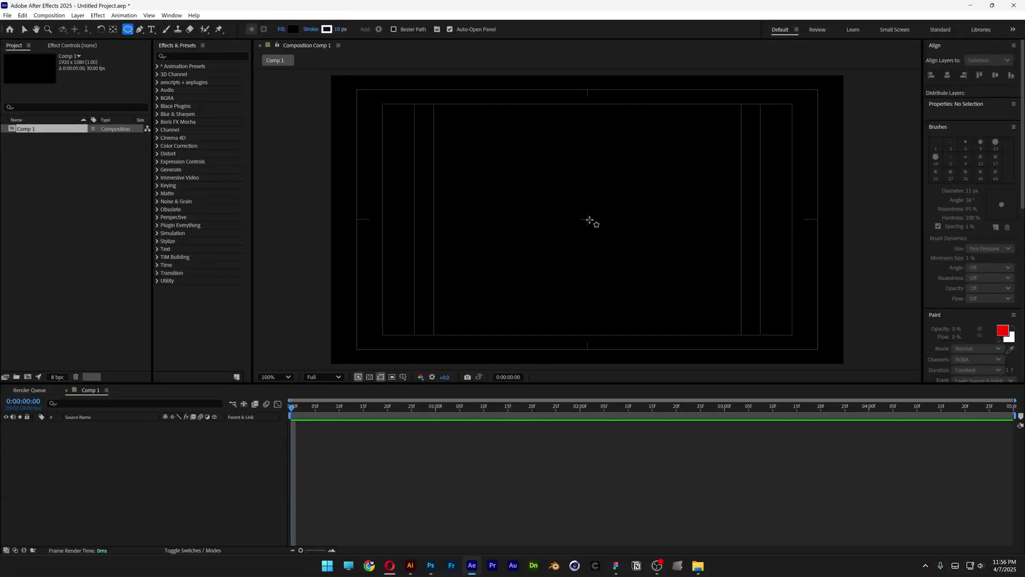
Step: Draw a 582×582 white-stroked circle as Shape Layer 1 at the composition centre
drag(590, 221, 664, 294)
key(v)
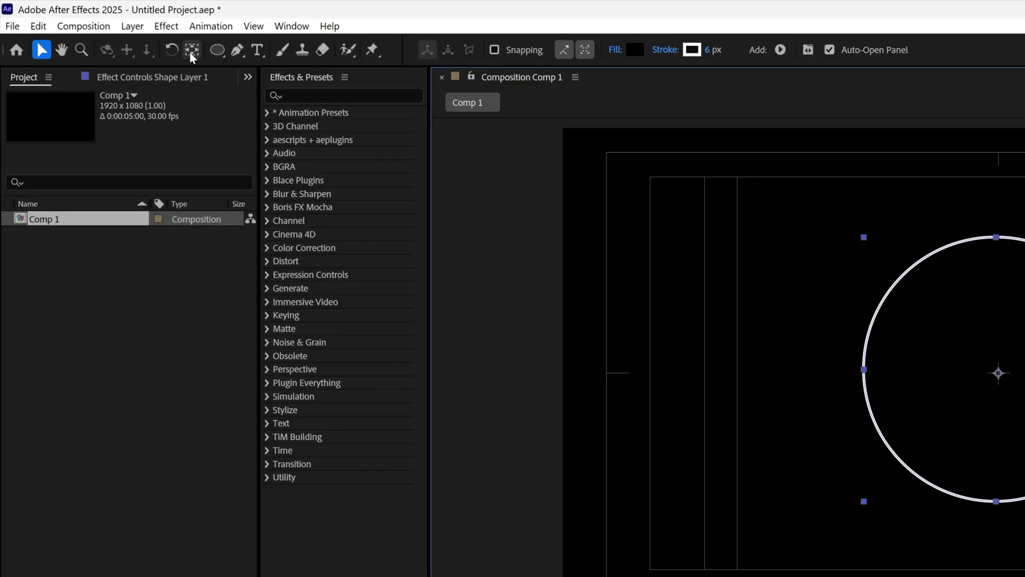
click(192, 51)
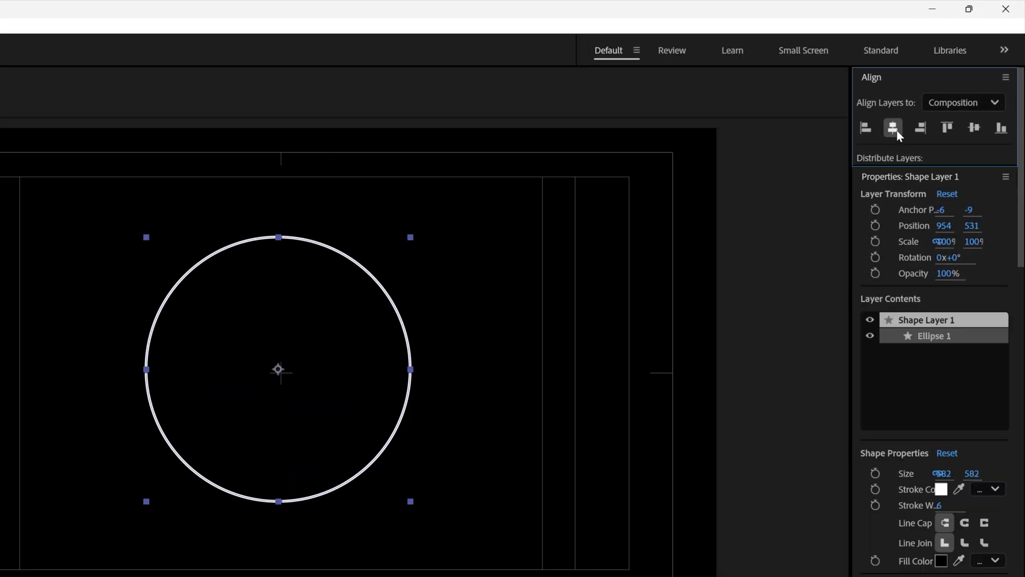
Step: Centre the circle horizontally and vertically and make it a 3D layer, keeping Classic 3D
click(948, 75)
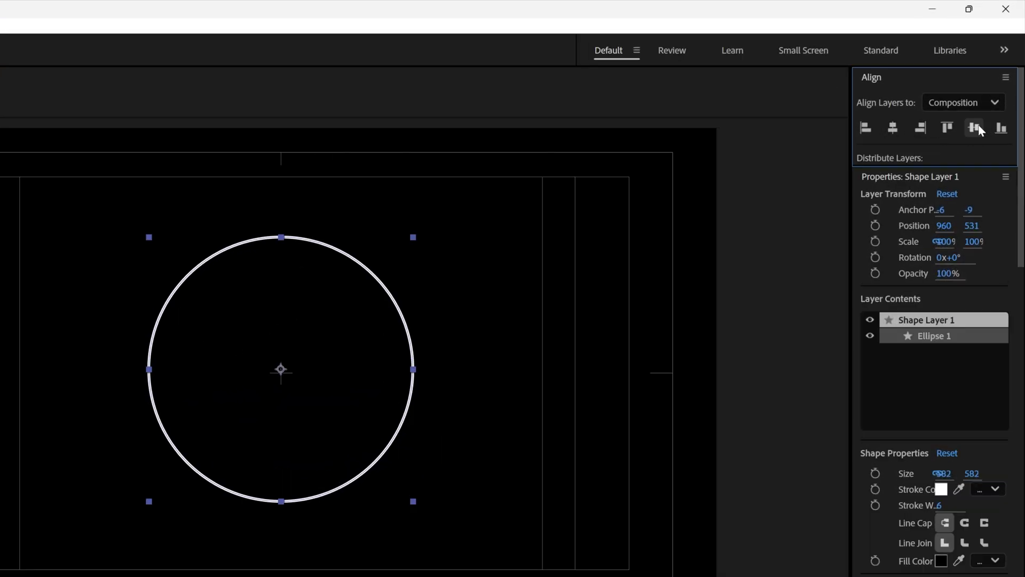
click(976, 129)
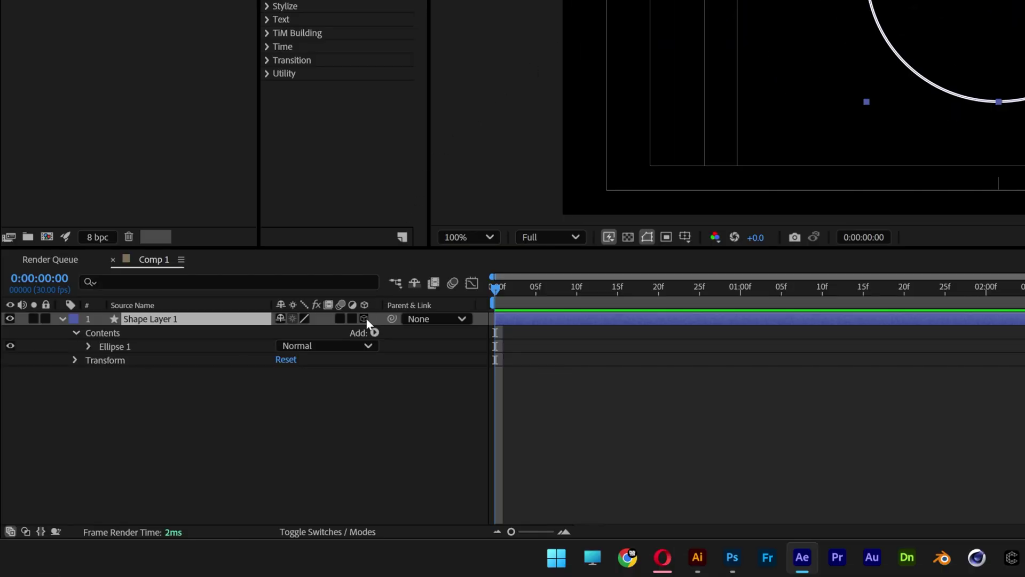
click(366, 318)
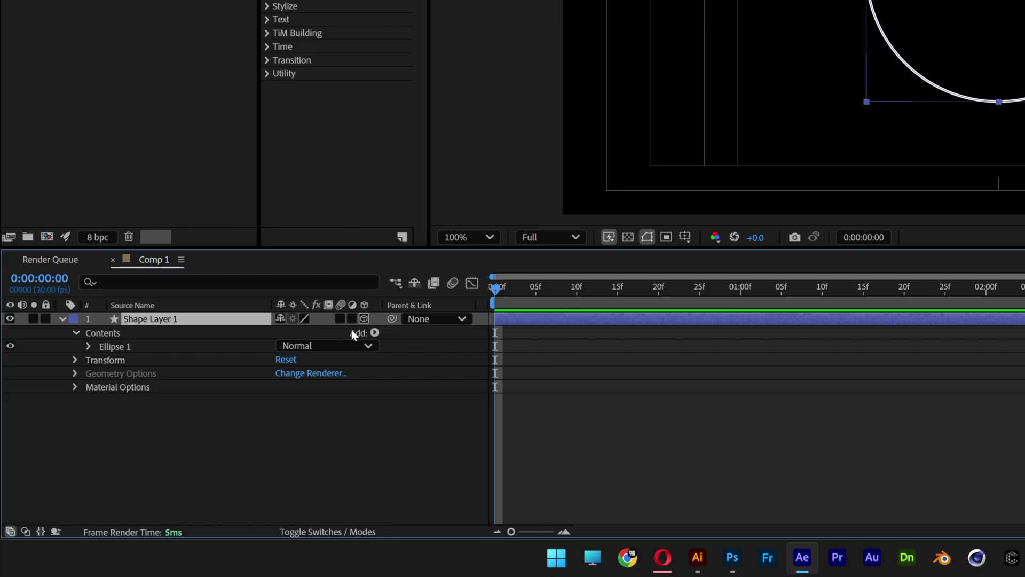
click(328, 532)
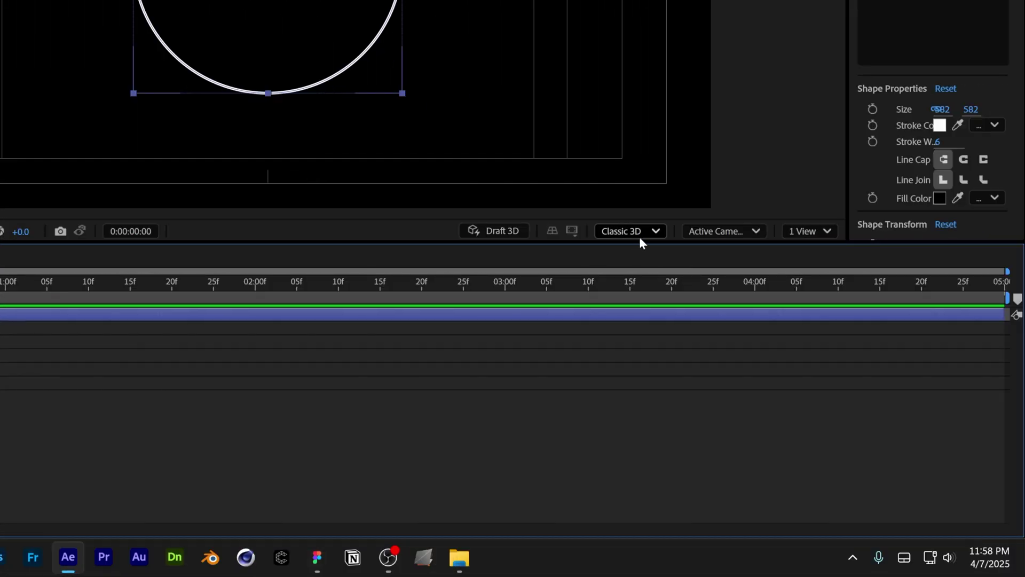
click(639, 236)
click(645, 256)
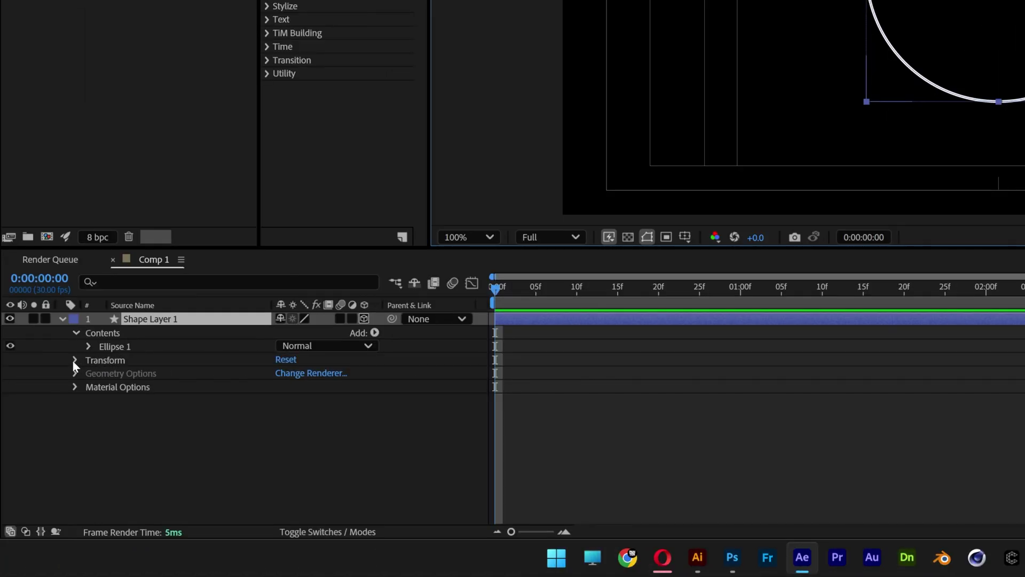
Step: Move Shape Layer 1's anchor point X out to 566
click(74, 360)
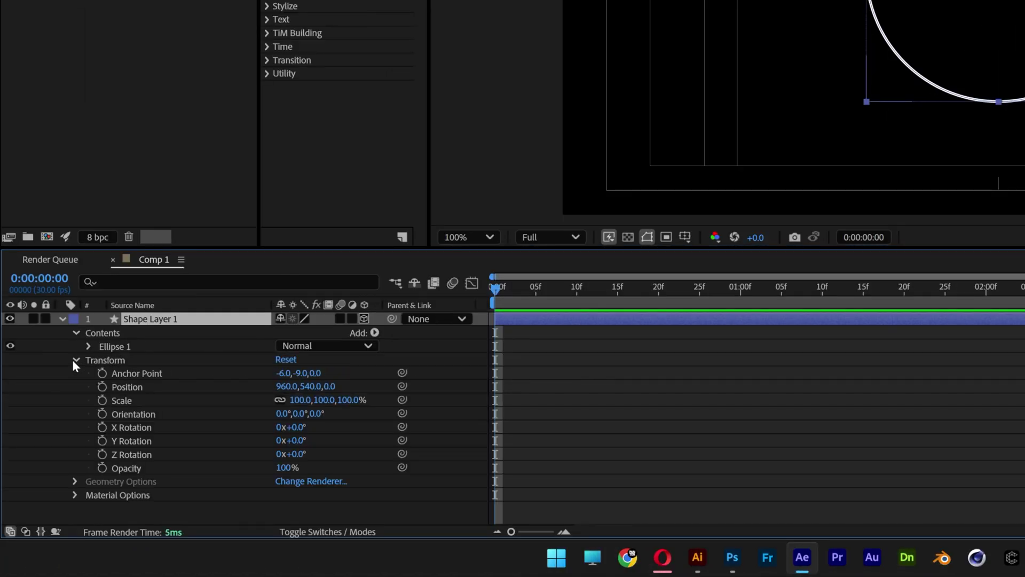
click(140, 375)
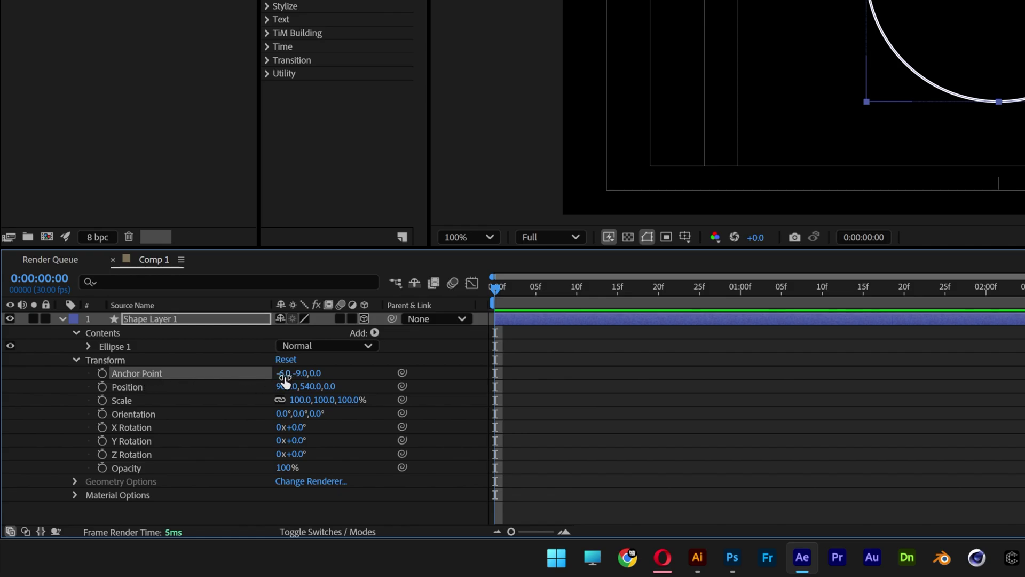
drag(278, 374, 745, 385)
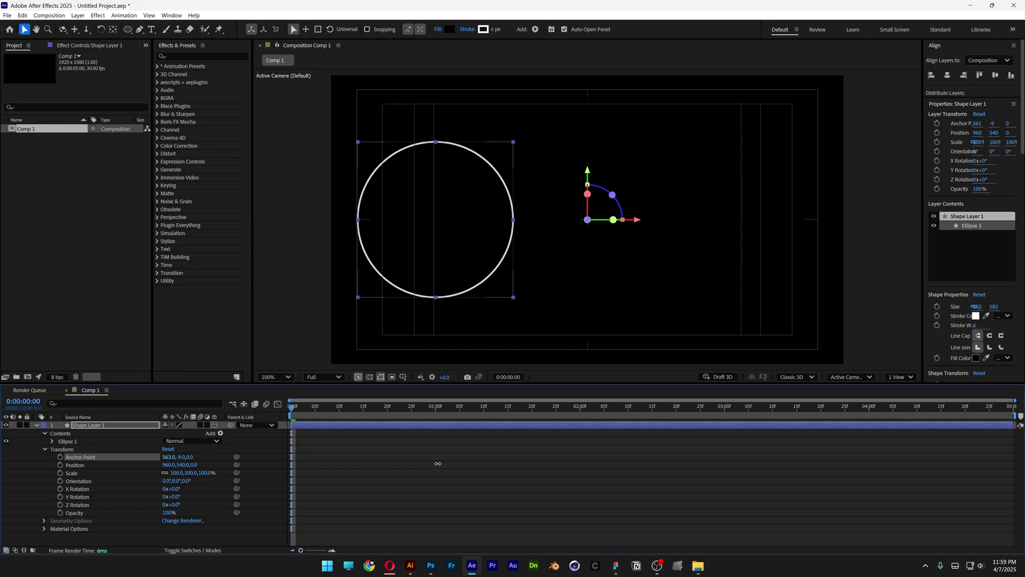
drag(438, 463, 440, 465)
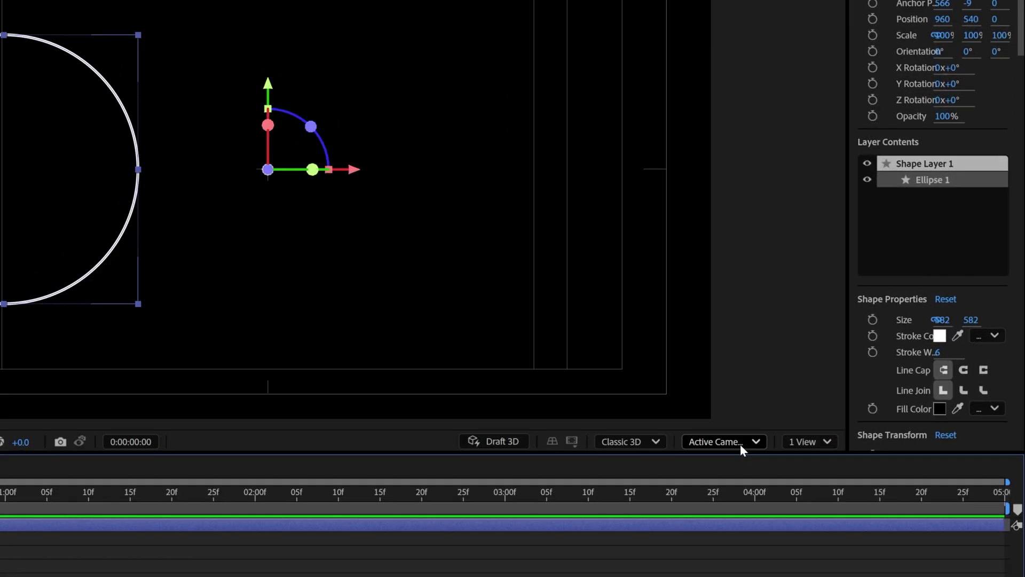
Step: Switch to the Top view and scrub Shape Layer 1's Y Rotation to preview its orbit
click(771, 422)
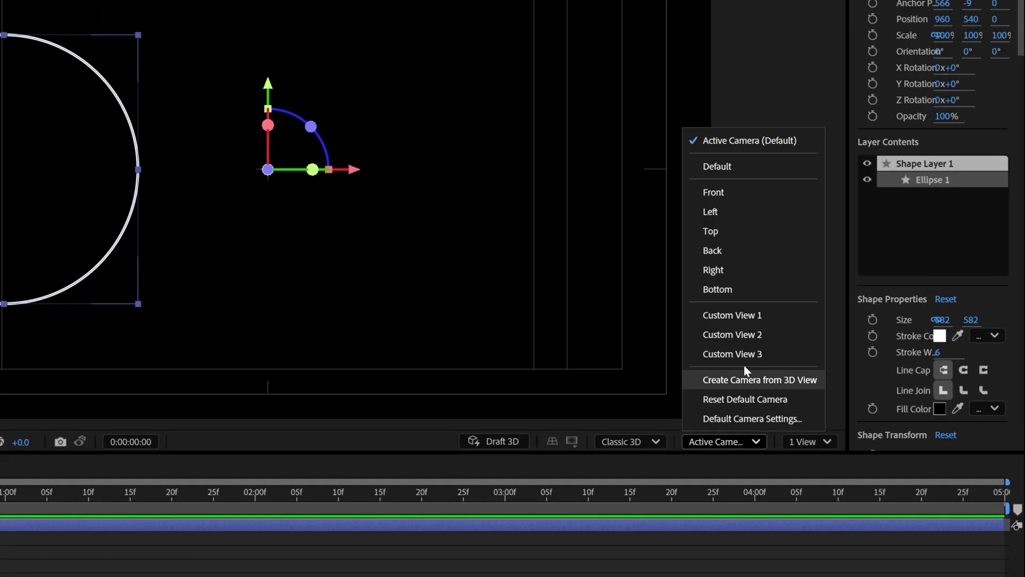
click(728, 231)
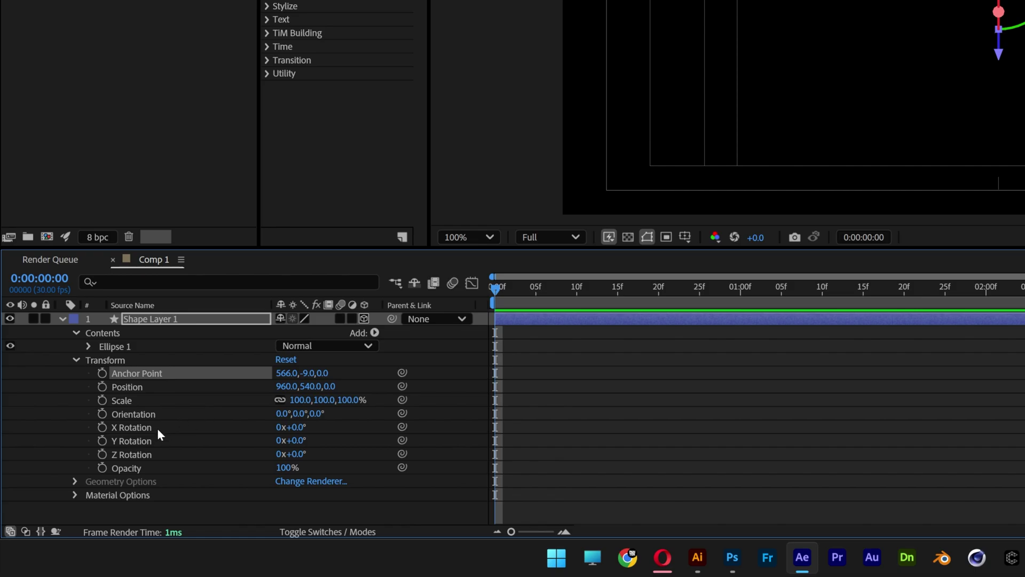
click(133, 445)
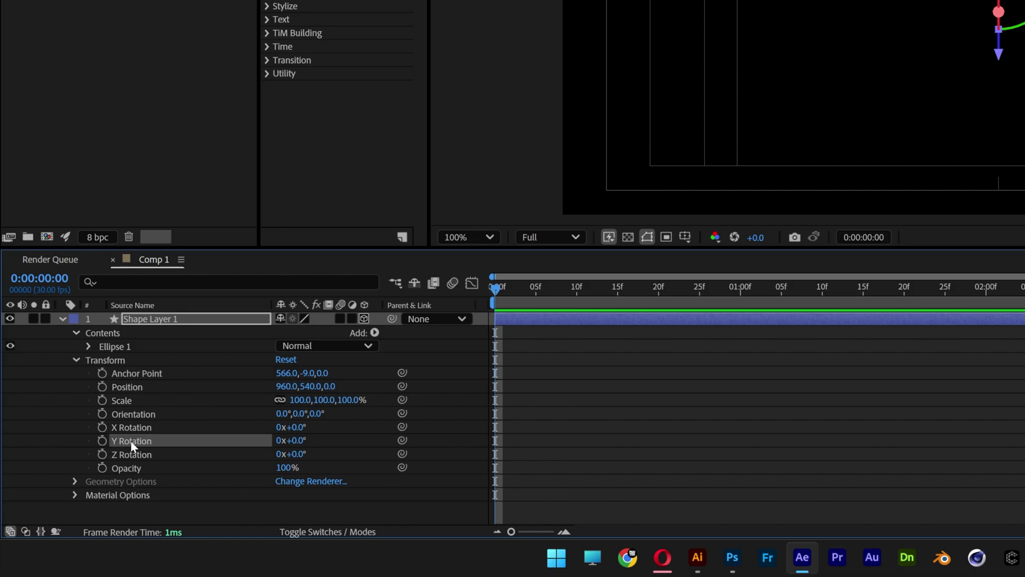
drag(293, 440, 307, 440)
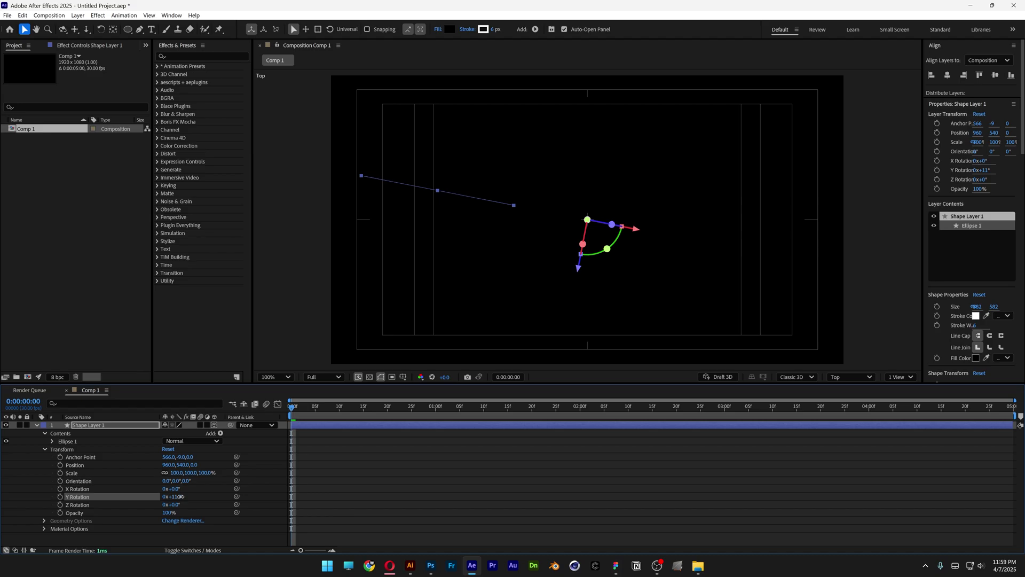
drag(181, 496, 172, 496)
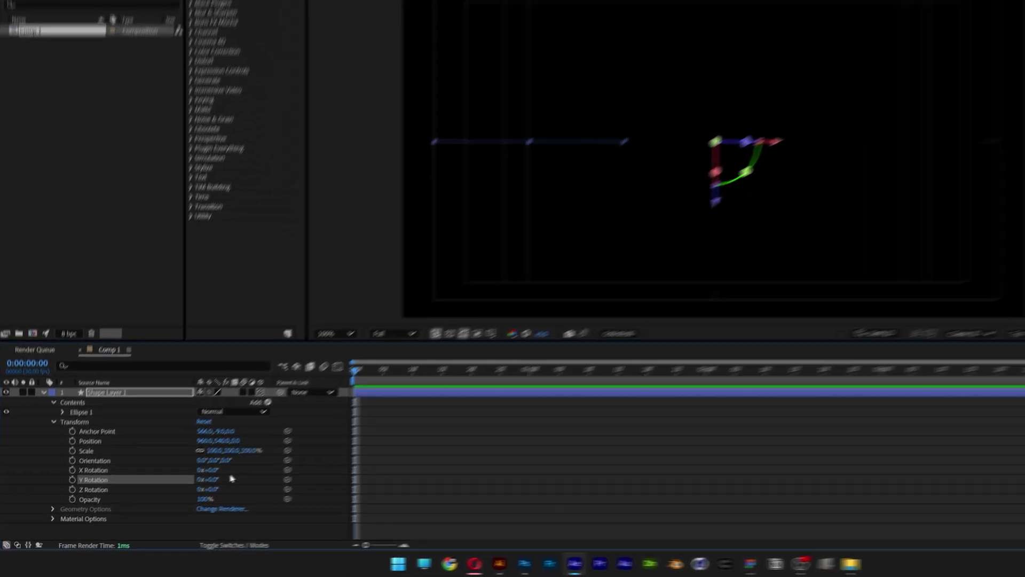
click(179, 320)
key(ctrl+d)
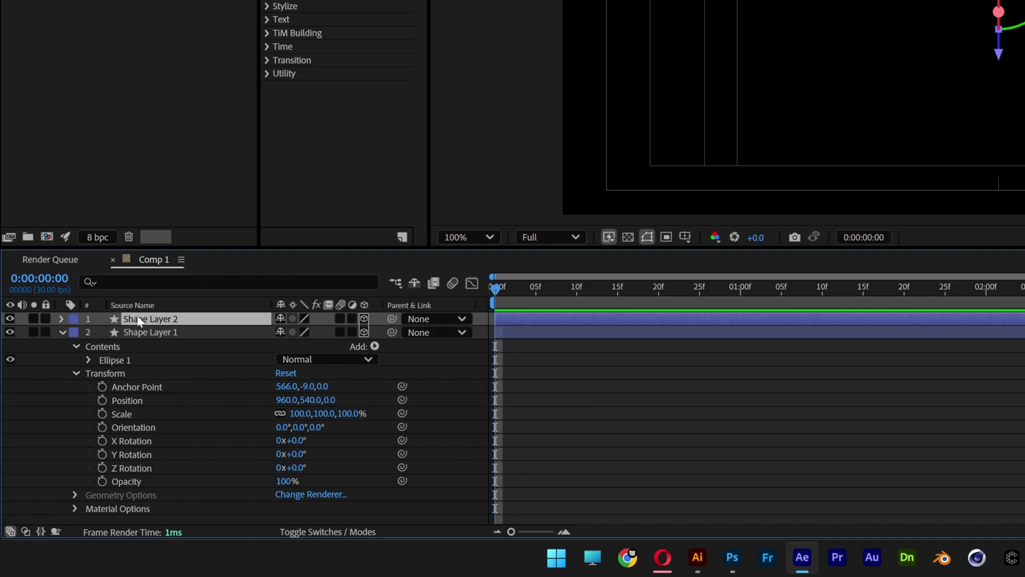
key(r)
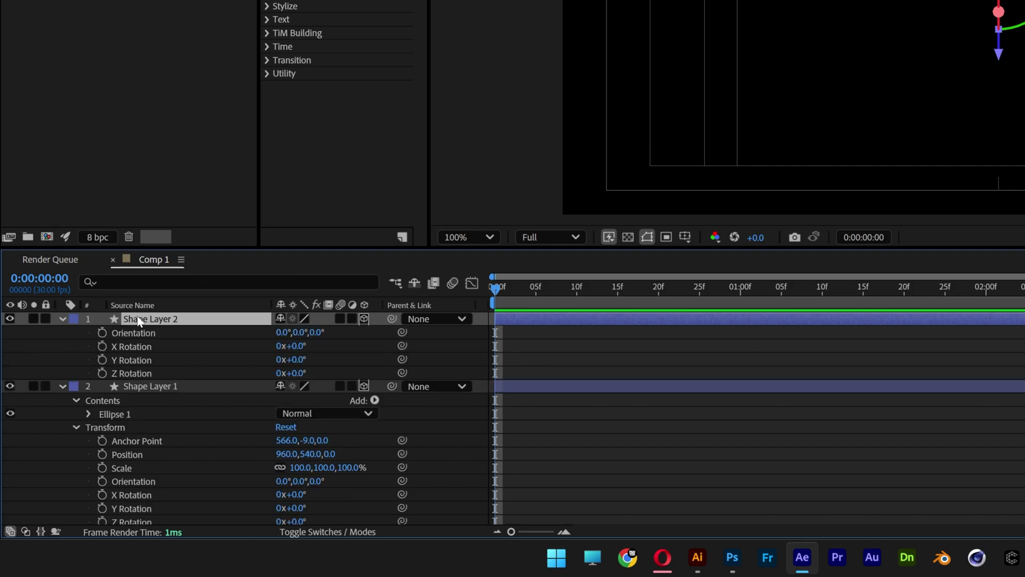
click(299, 359)
text(90)
key(Return)
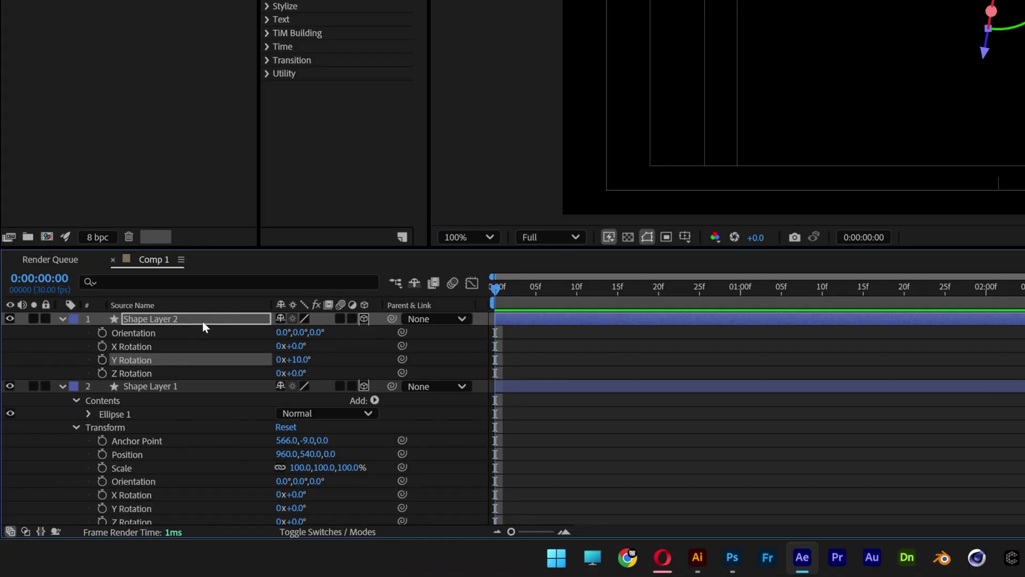
click(118, 425)
key(Delete)
click(202, 317)
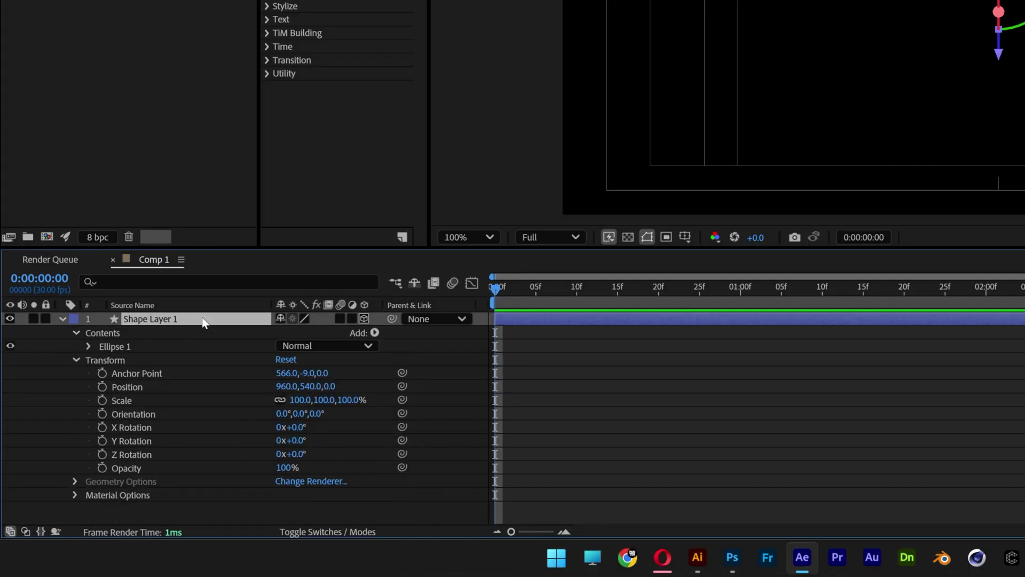
Step: Add an expression to Shape Layer 1's Y Rotation starting with (index-1)*
click(143, 442)
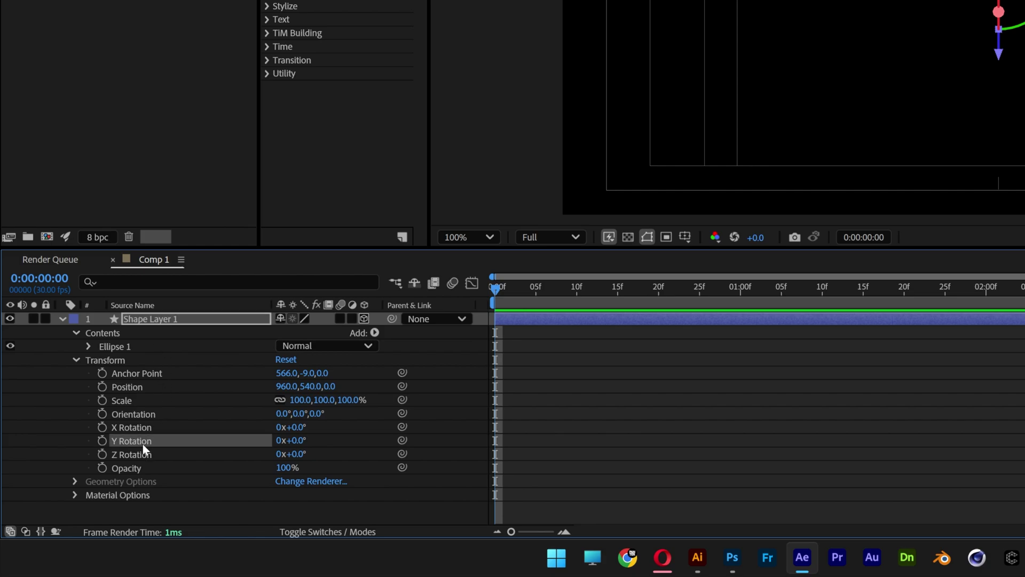
alt+click(101, 441)
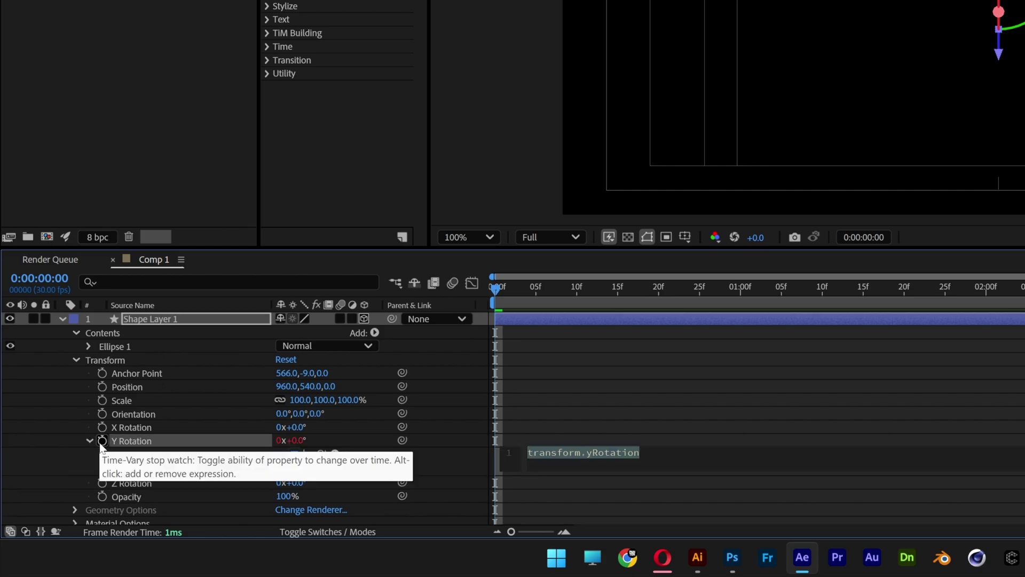
text((index-1)*10)
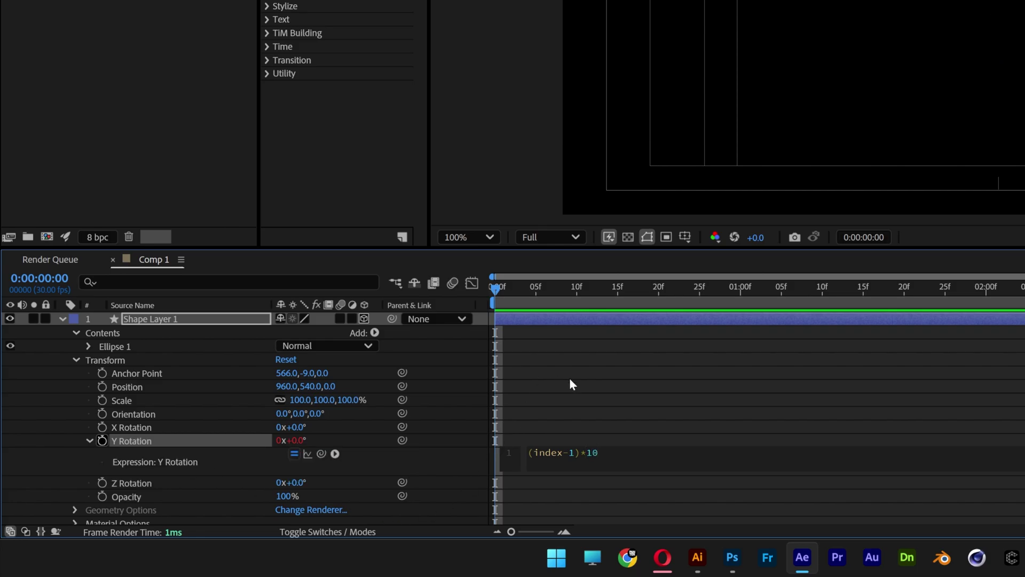
Step: Commit the (index-1)*10 expression, collapse Shape Layer 1 and duplicate it repeatedly with Ctrl+D
click(569, 377)
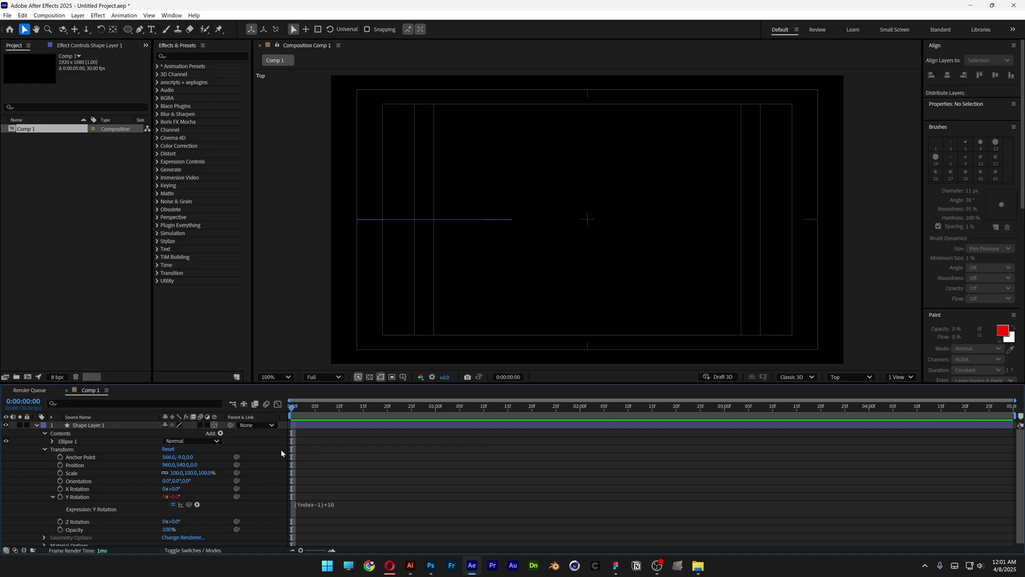
click(104, 428)
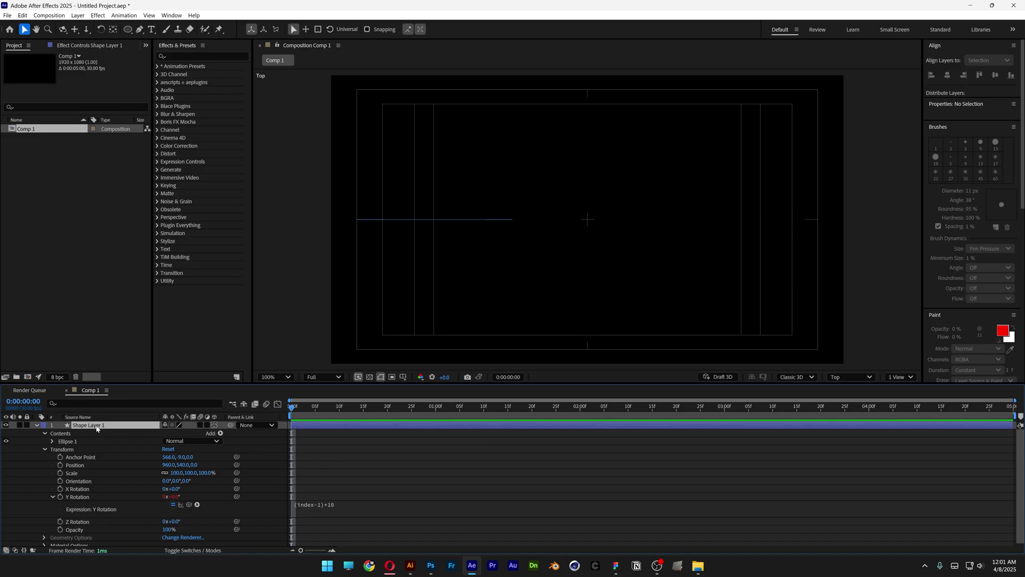
click(37, 426)
key(ctrl+d)
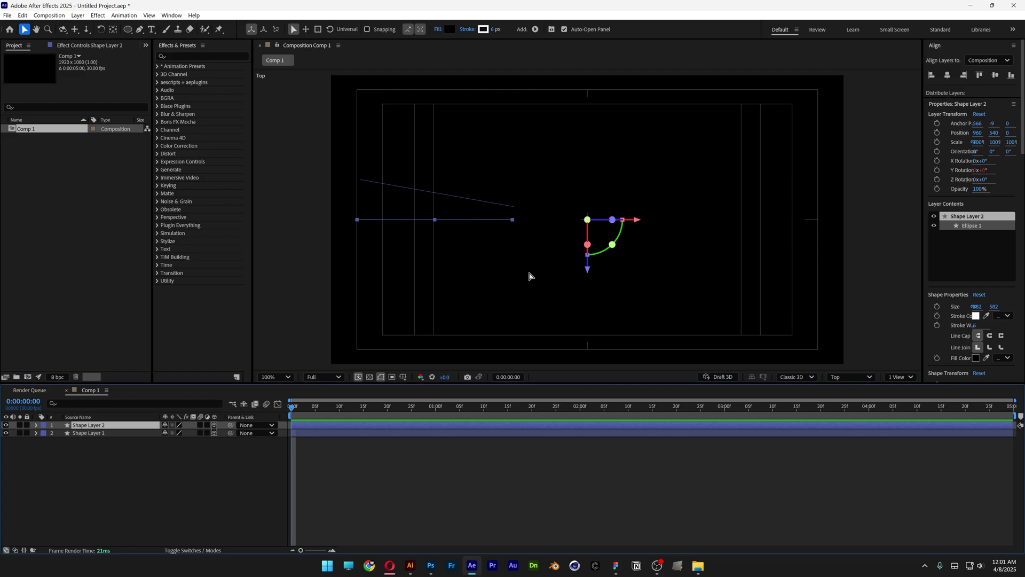
key(ctrl+d)
key(ctrl+d)
key(ctrl+d)
key(ctrl+d)
key(ctrl+d)
key(ctrl+d)
key(ctrl+d)
key(ctrl+d)
key(ctrl+d)
key(ctrl+d)
key(ctrl+d)
key(ctrl+d)
key(ctrl+d)
key(ctrl+d)
key(ctrl+d)
key(ctrl+d)
key(ctrl+d)
key(ctrl+d)
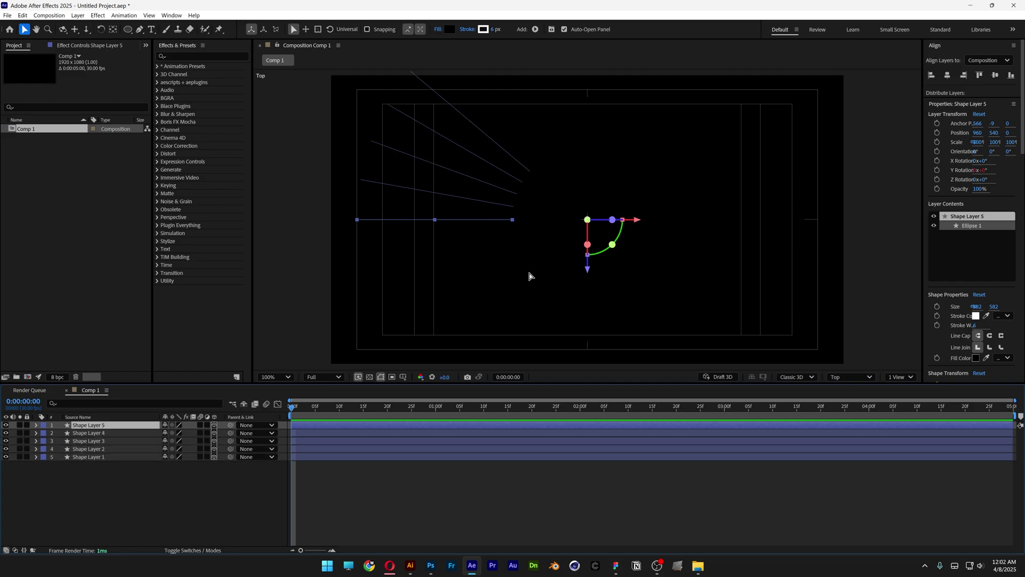
key(ctrl+d)
key(ctrl+d)
key(ctrl+d)
key(ctrl+d)
key(ctrl+d)
key(ctrl+d)
key(ctrl+d)
key(ctrl+d)
key(ctrl+d)
key(ctrl+d)
key(ctrl+d)
key(ctrl+d)
key(ctrl+d)
key(ctrl+d)
key(ctrl+d)
key(ctrl+d)
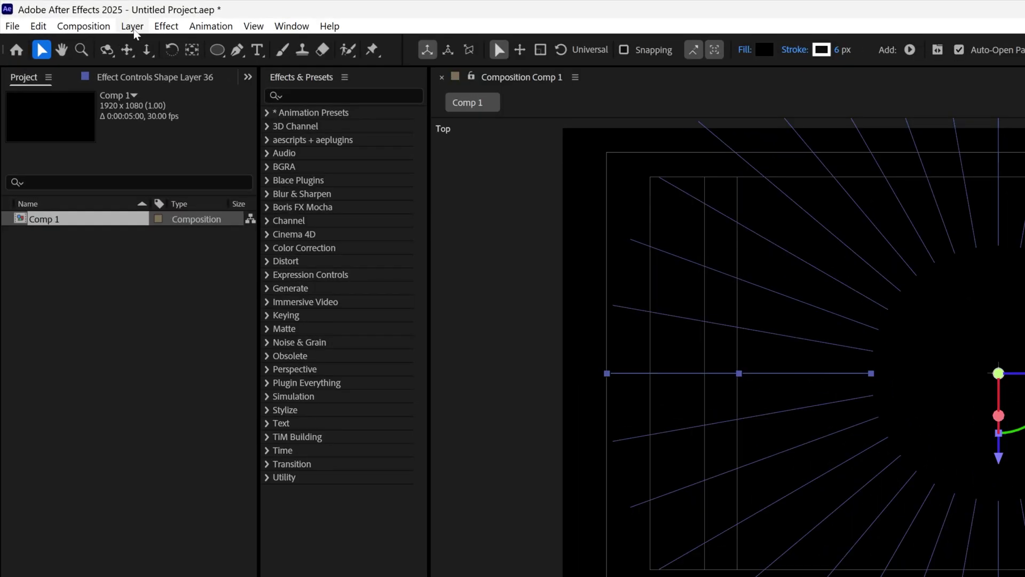
Step: Add a new null object, Null 1, to Comp 1
click(77, 15)
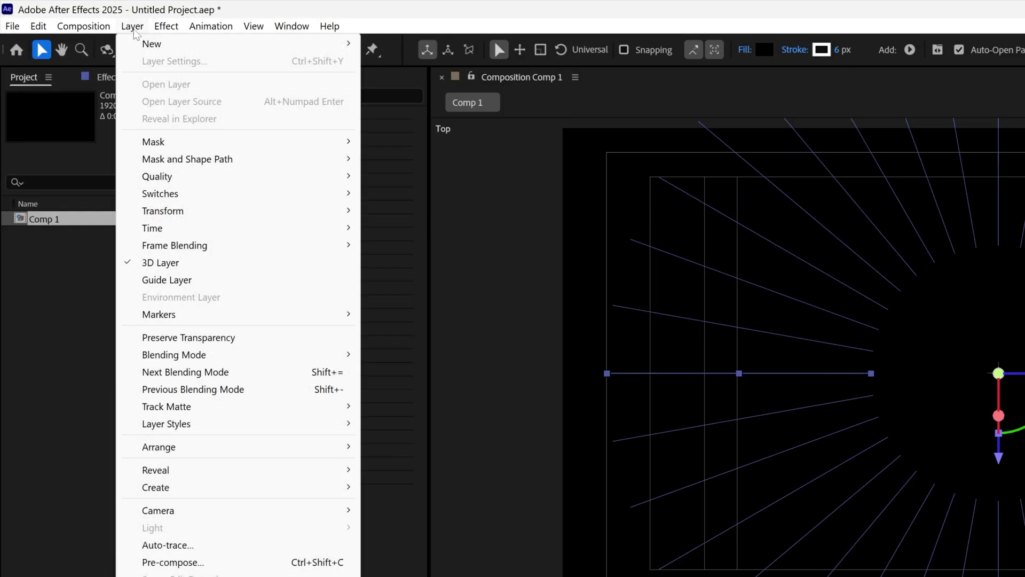
mouse_move(84, 28)
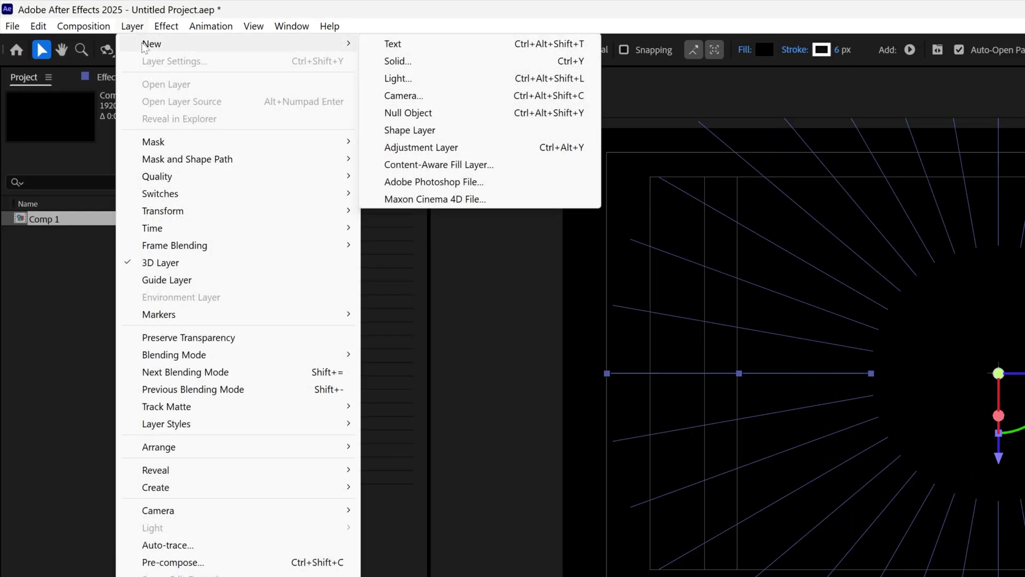
click(436, 113)
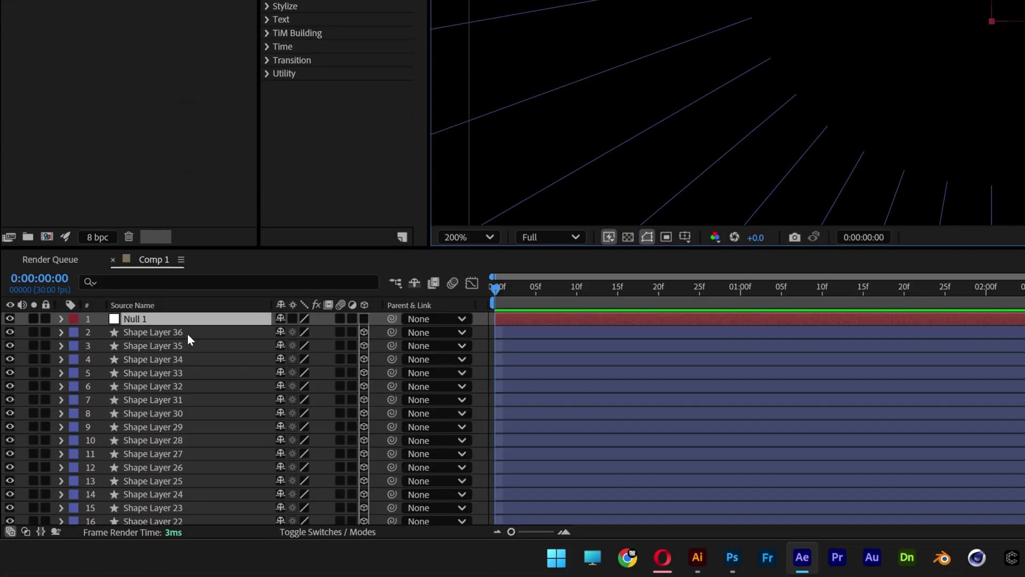
Step: Select Shape Layers 36 through 1 and parent them all to Null 1
click(187, 334)
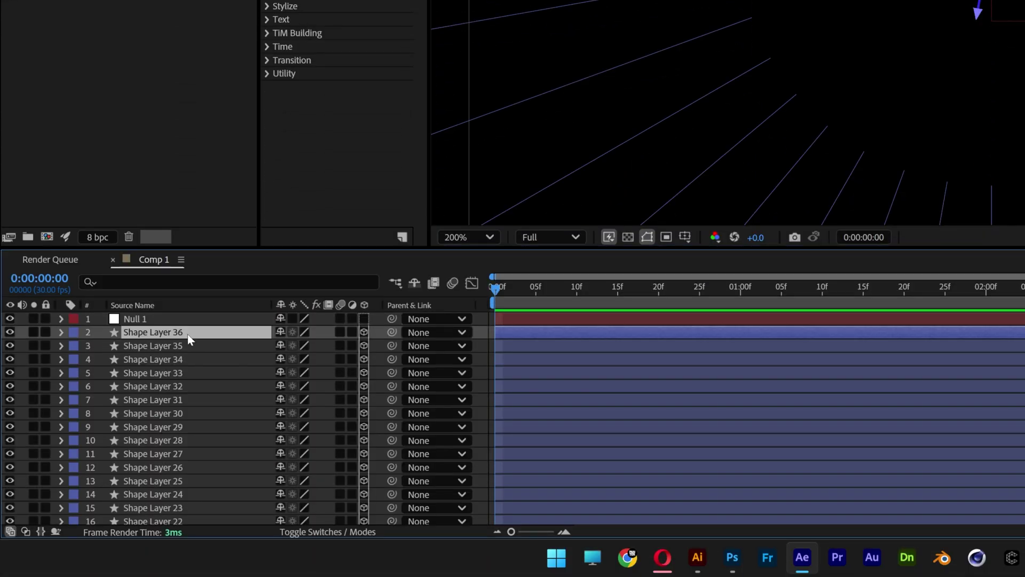
scroll(189, 340, down, 5)
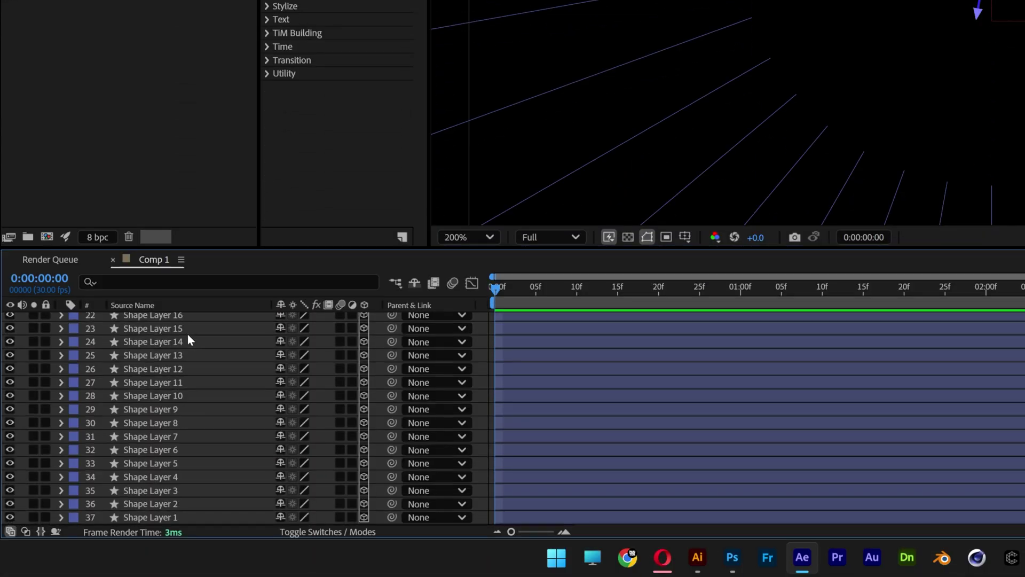
shift+click(181, 515)
scroll(229, 464, up, 2)
scroll(231, 460, up, 4)
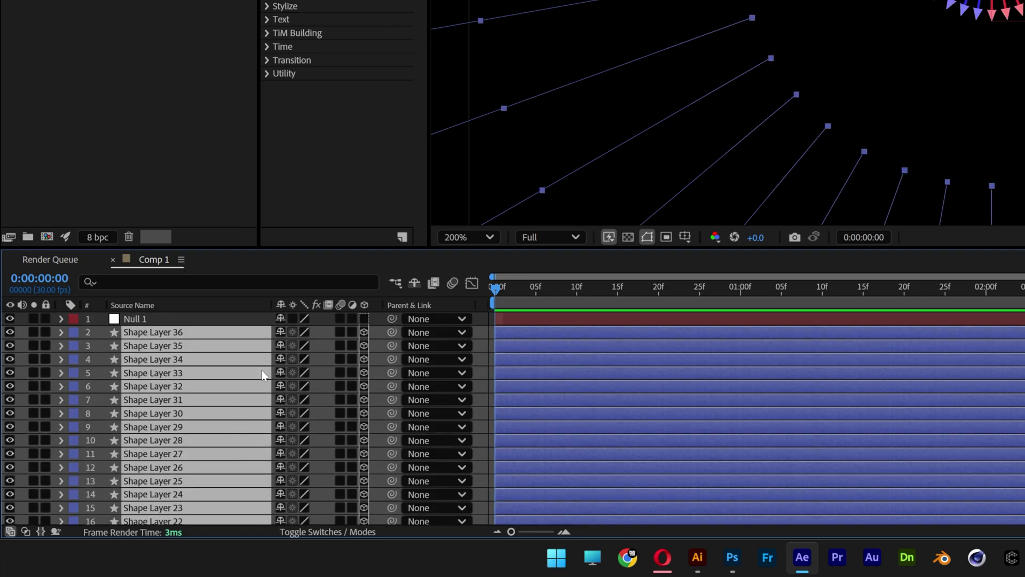
drag(392, 332, 148, 316)
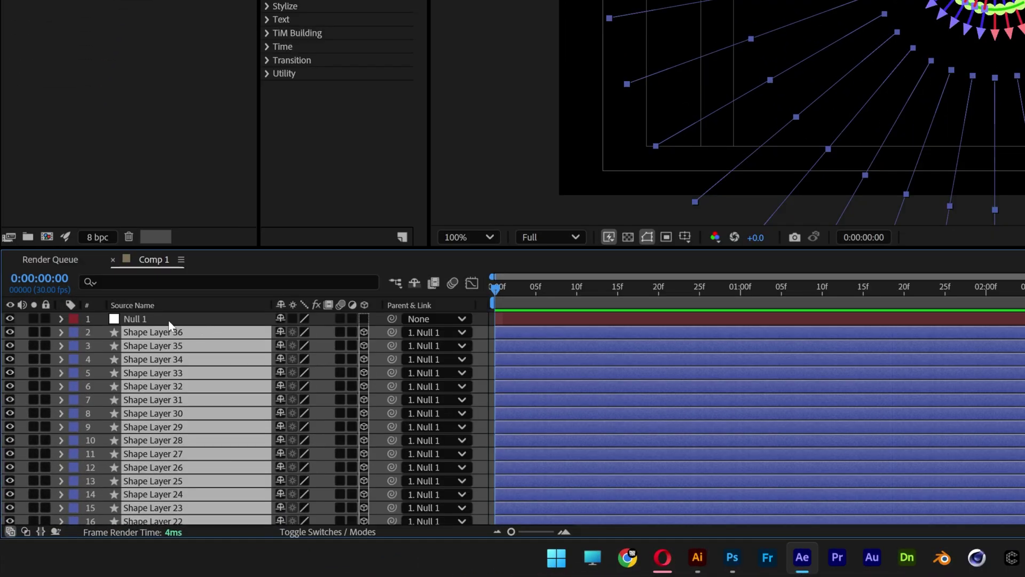
Step: Make Null 1 3D and give its Y Rotation the expression time*20
ctrl+click(165, 318)
ctrl+click(176, 322)
ctrl+click(177, 322)
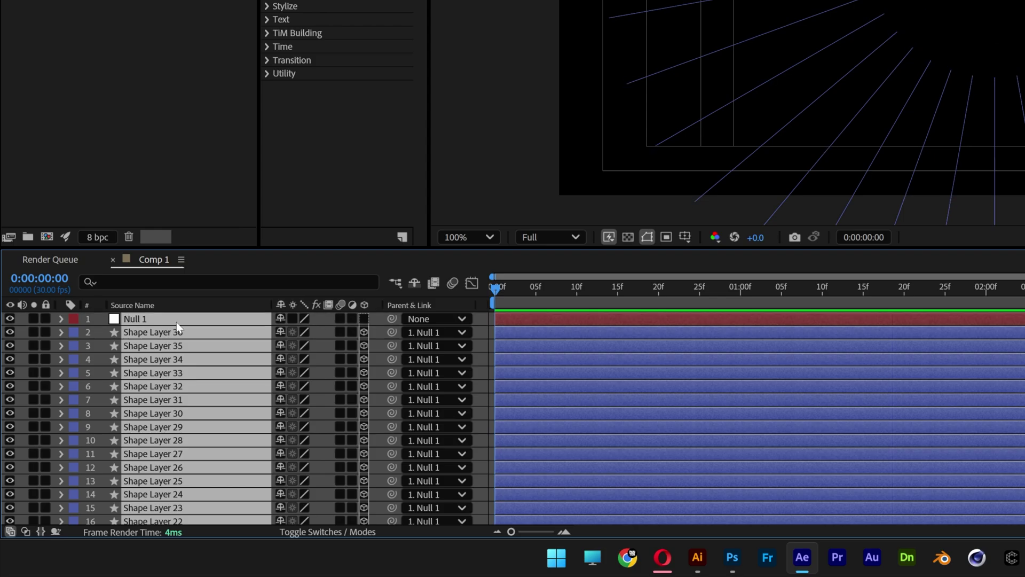
click(180, 320)
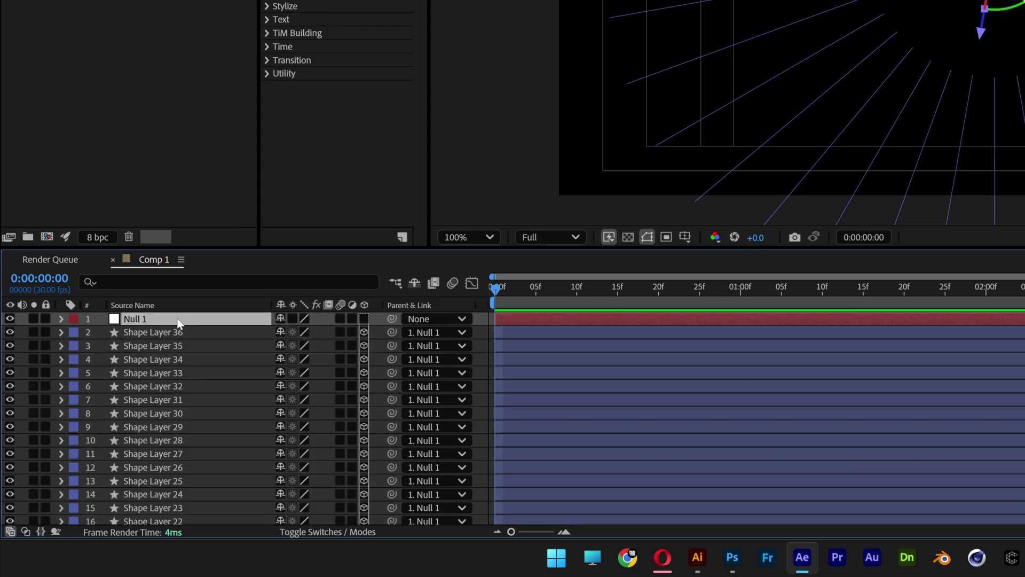
click(364, 319)
click(60, 318)
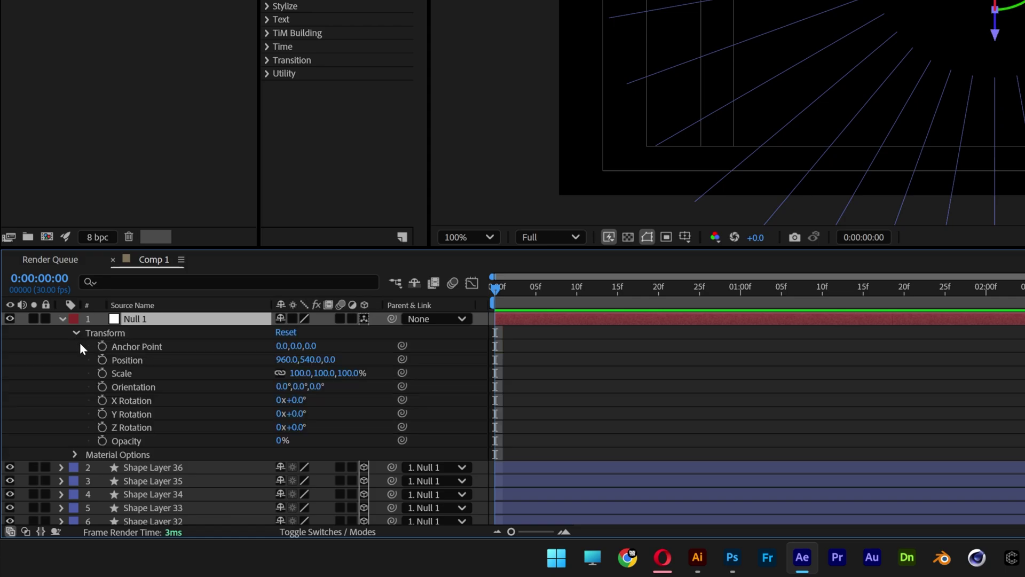
click(128, 416)
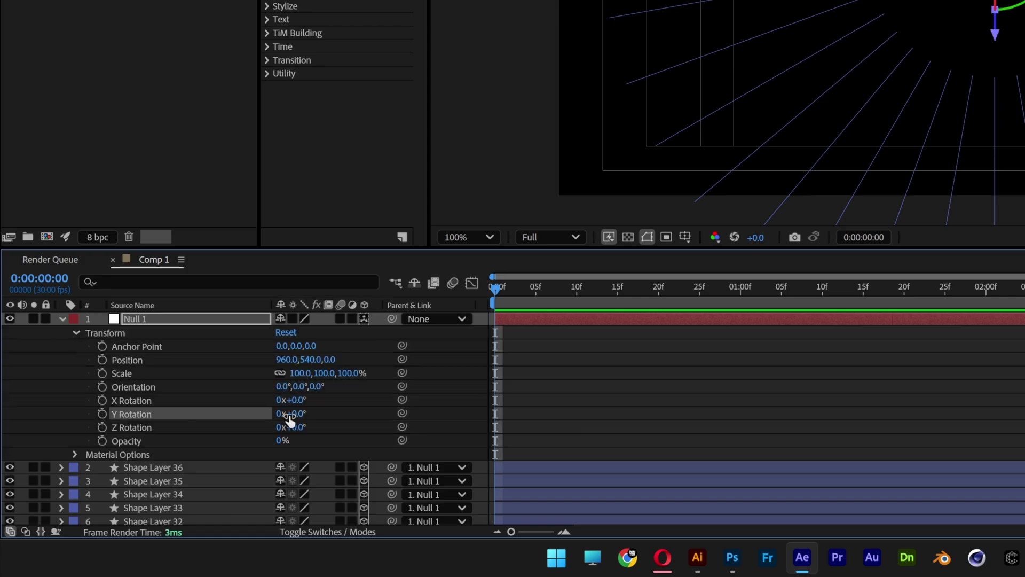
alt+click(101, 412)
text(ti)
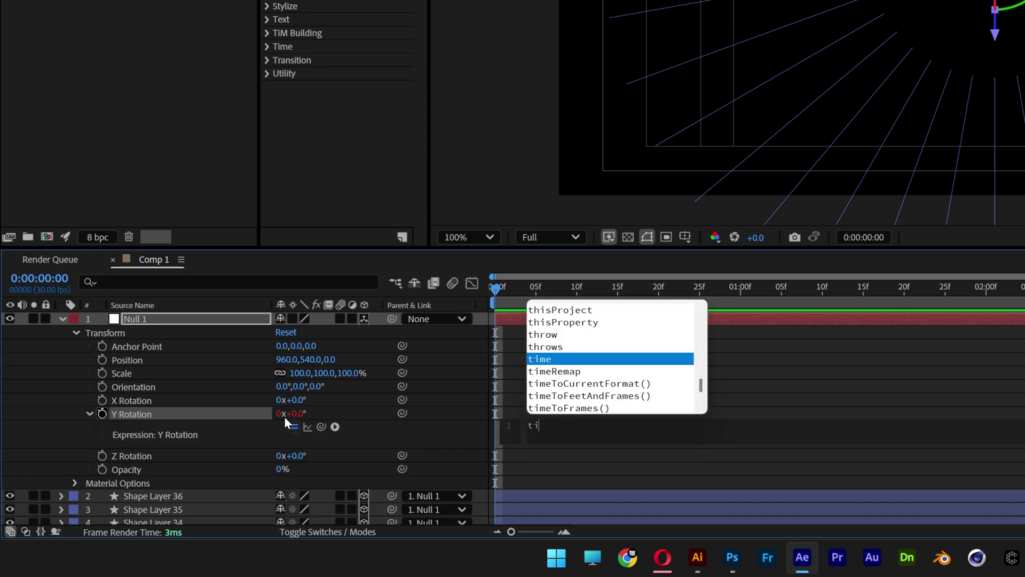
text(me*20)
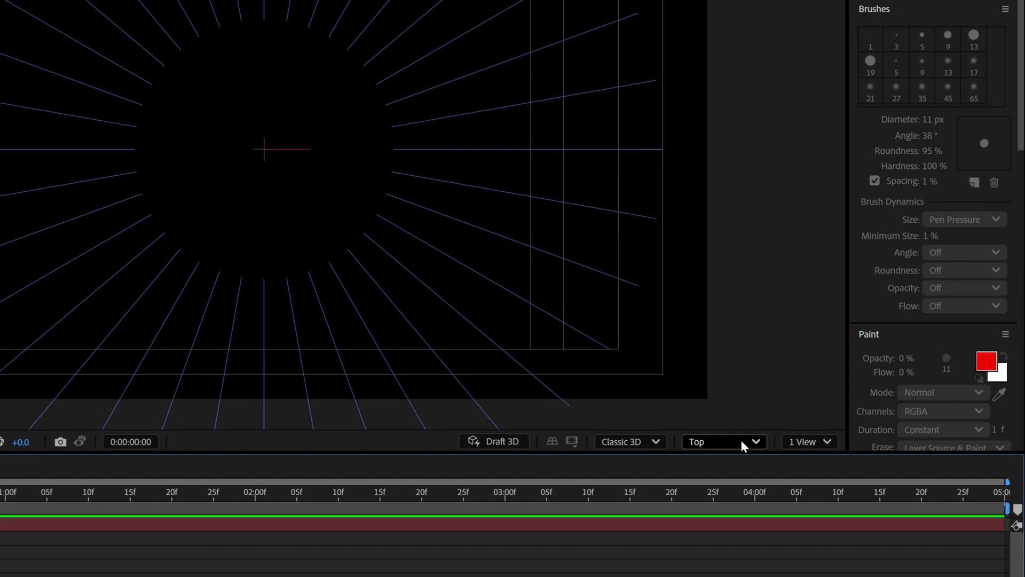
Step: Switch to the Default 3D view and scrub from frame 22 back to 9 to check the spin
click(744, 442)
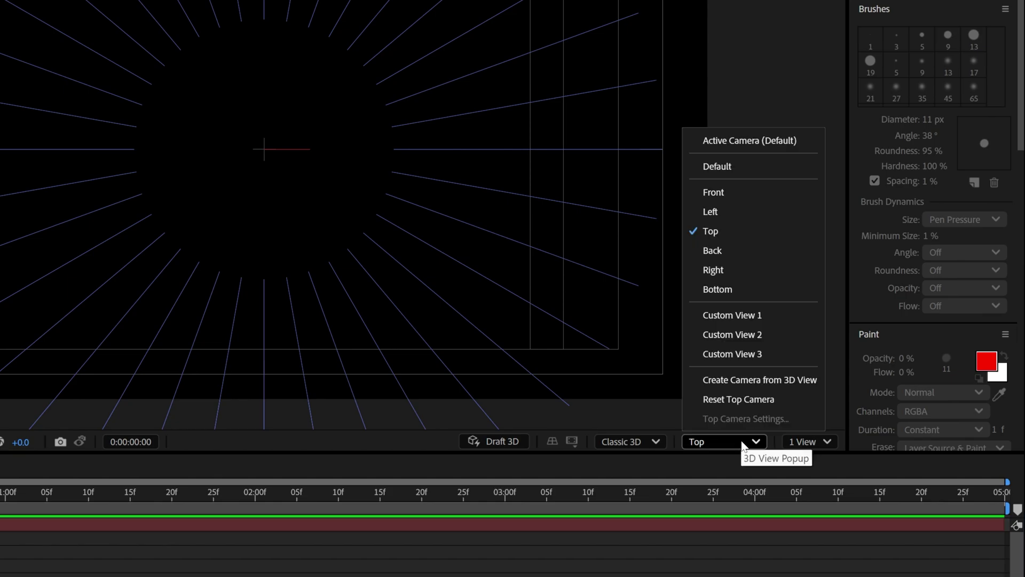
click(726, 170)
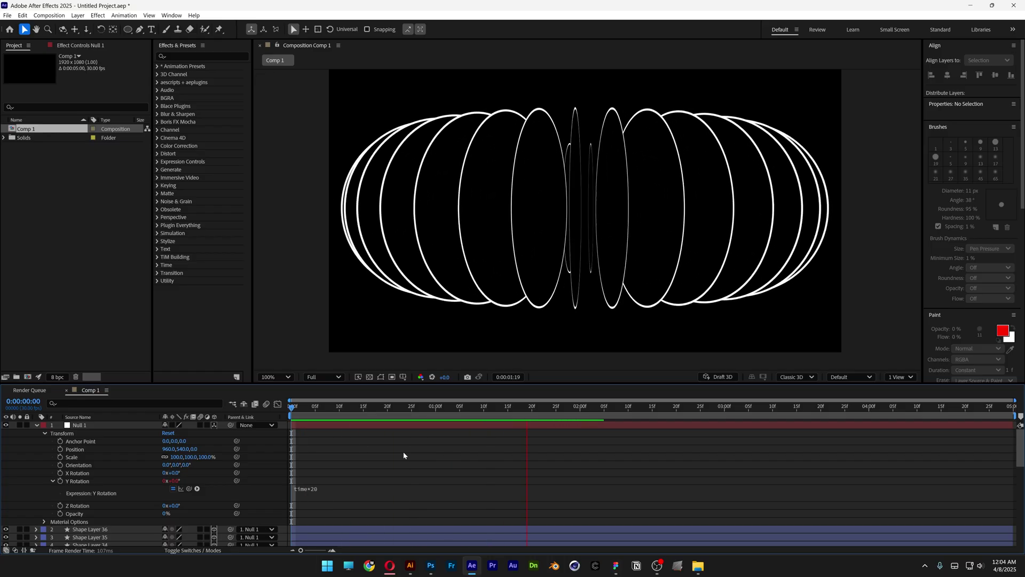
click(393, 407)
drag(392, 407, 336, 407)
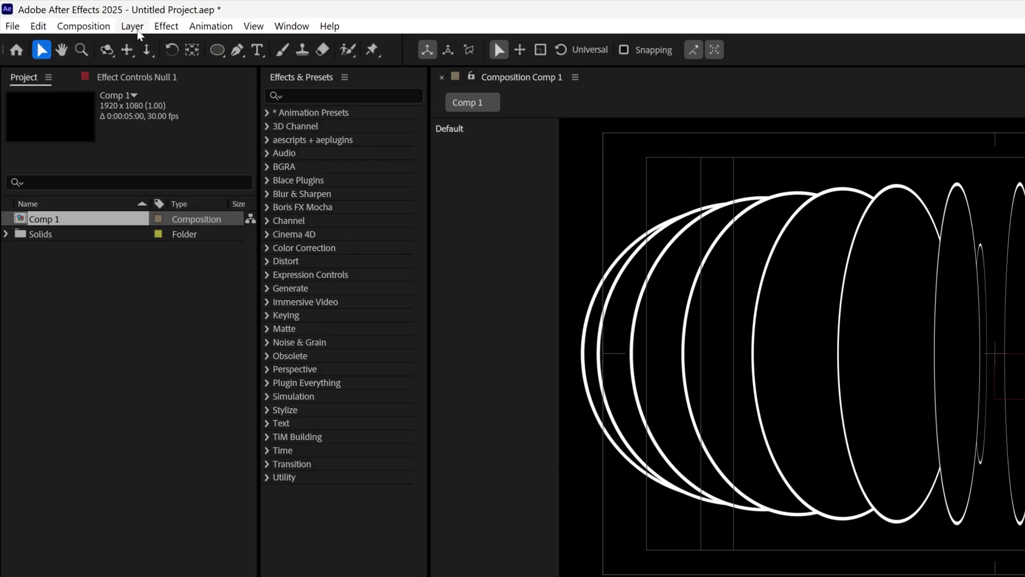
Step: Add a second null object, Null 2, and make it 3D
click(79, 15)
mouse_move(93, 28)
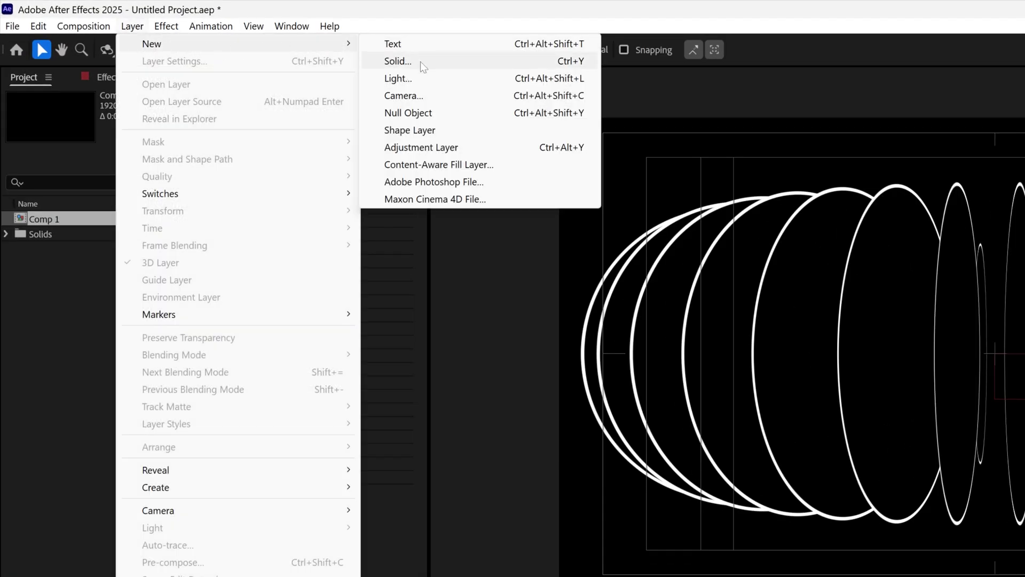
click(408, 113)
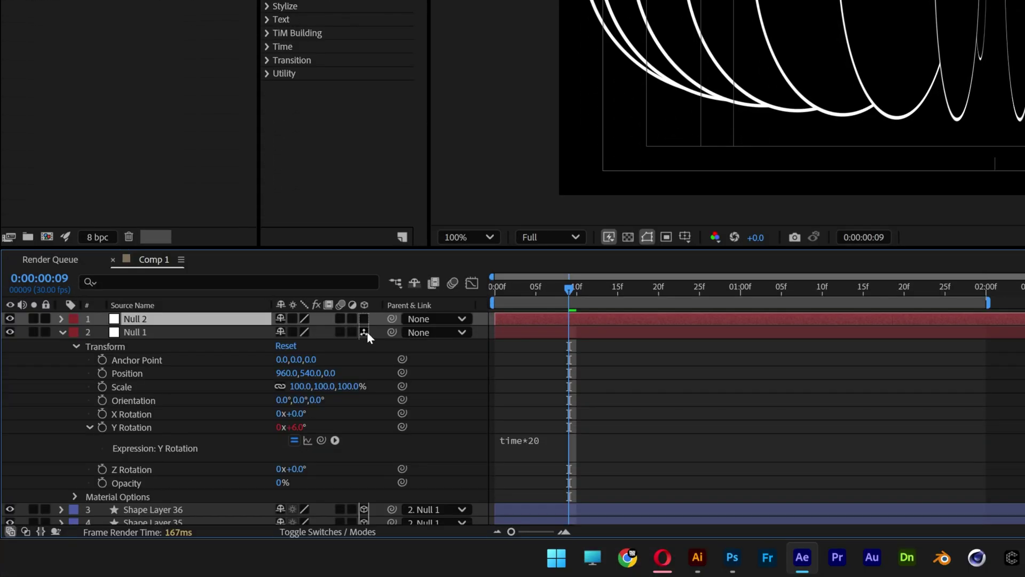
click(364, 318)
Step: Parent Null 1 to Null 2
click(226, 332)
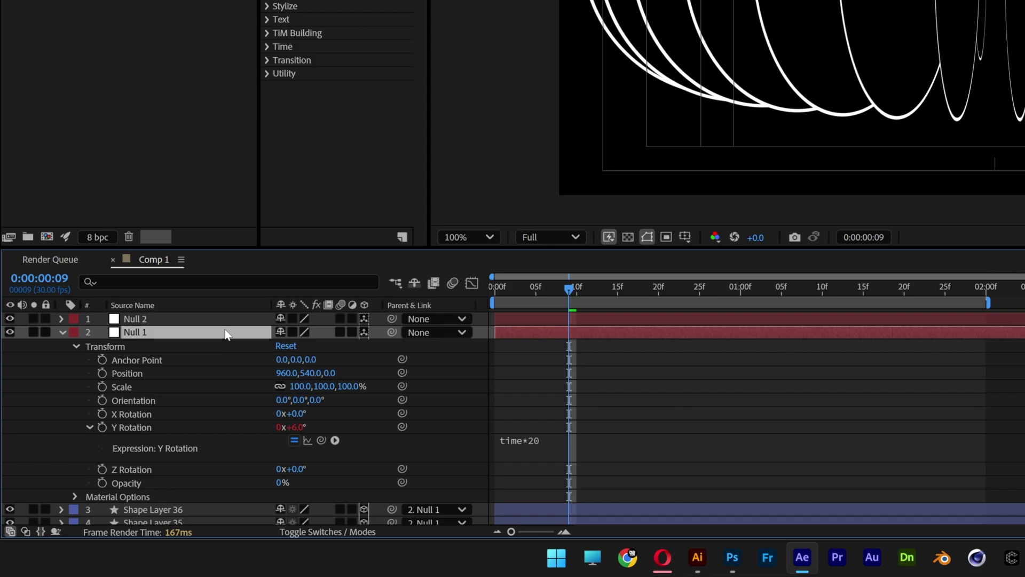
drag(390, 333, 157, 321)
click(154, 321)
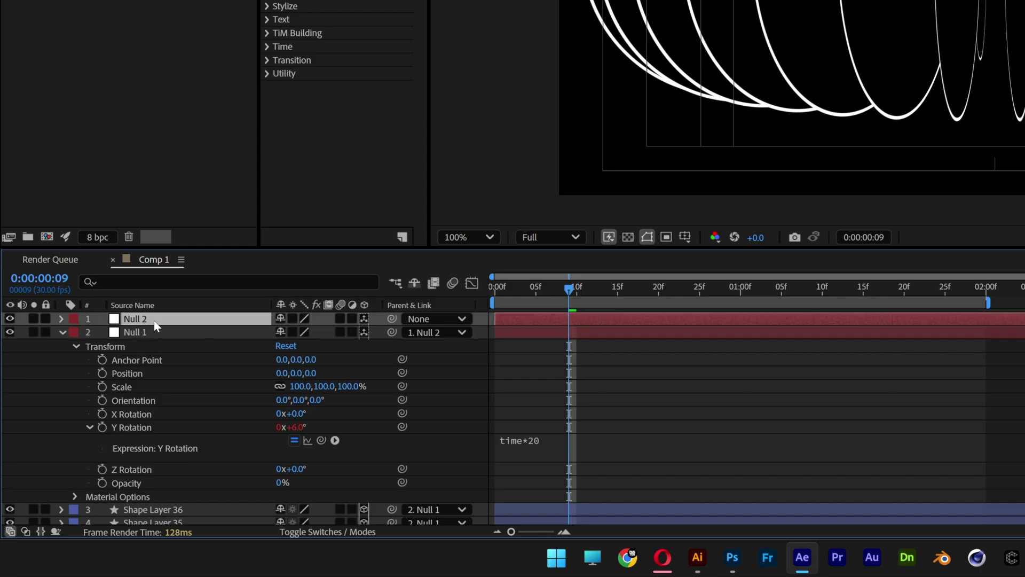
Step: Tilt Null 2 to X Rotation 39° and Z Rotation 19°, then preview the spinning torus
click(61, 321)
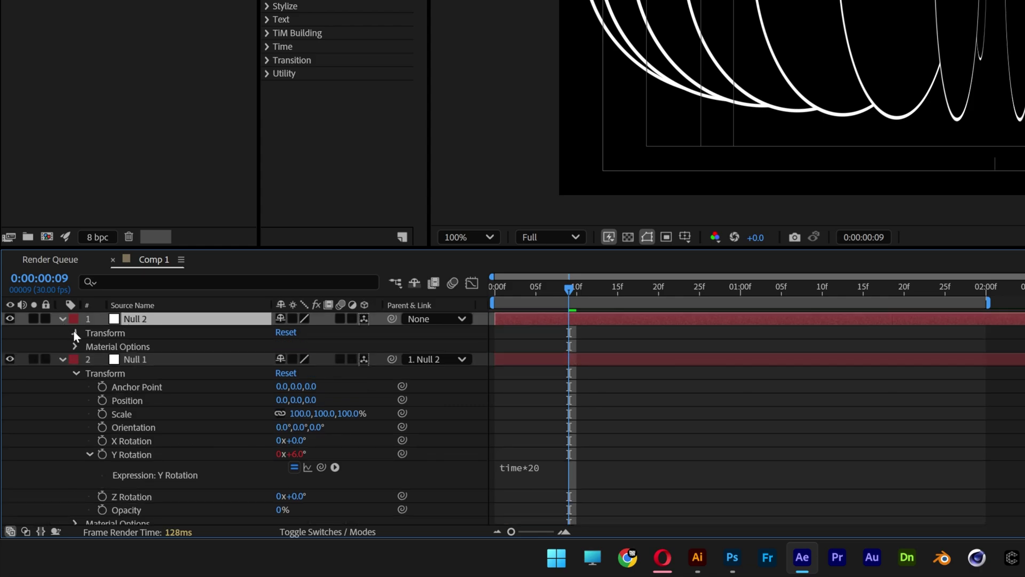
click(72, 330)
click(142, 405)
click(148, 425)
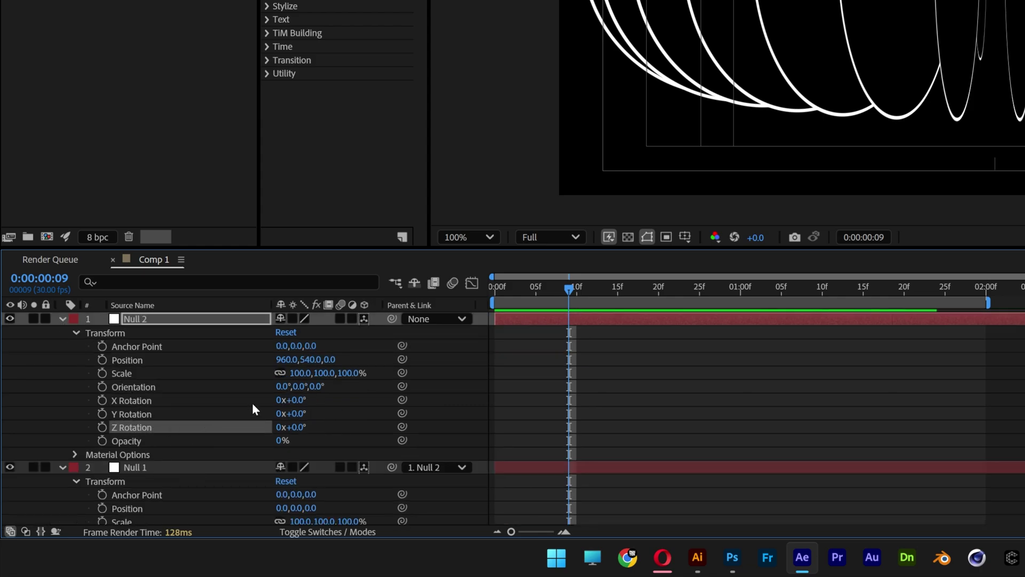
ctrl+click(252, 403)
drag(297, 399, 320, 398)
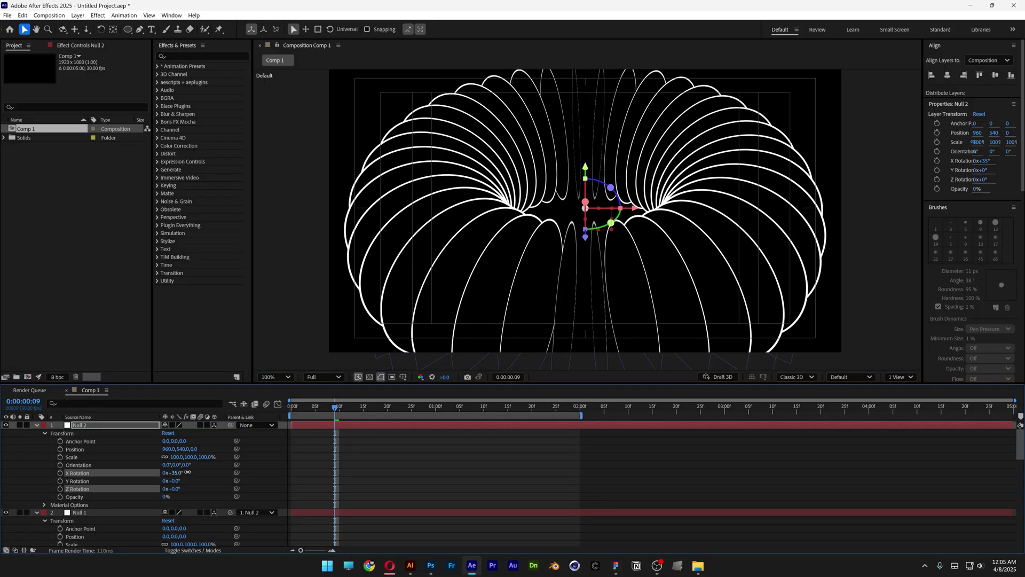
drag(172, 488, 182, 475)
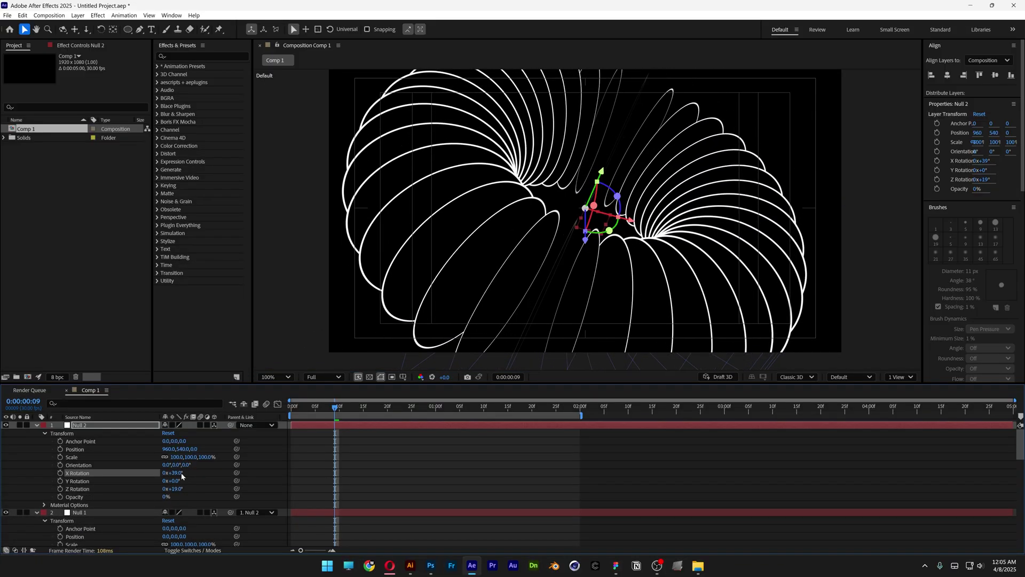
click(344, 435)
key(space)
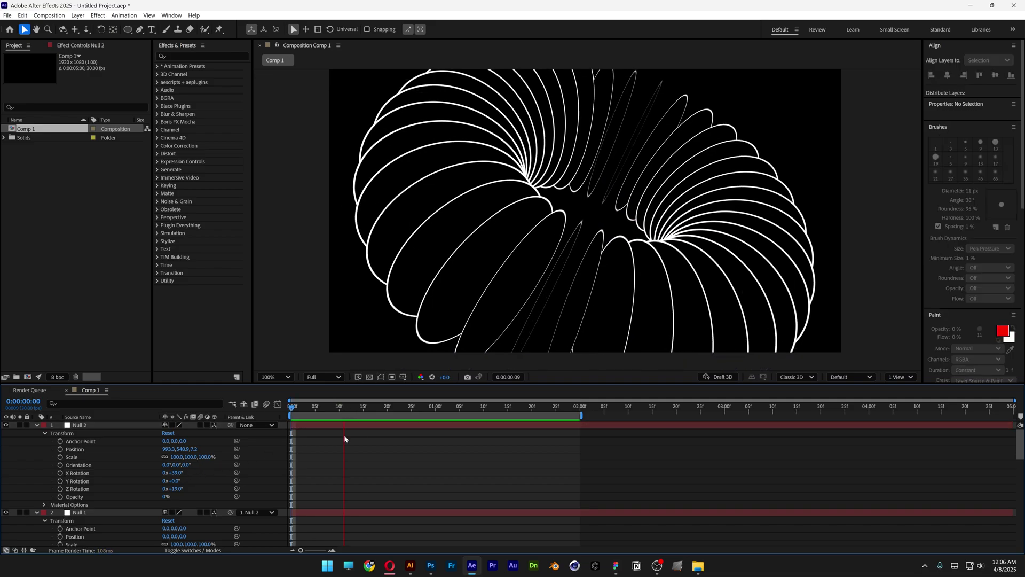